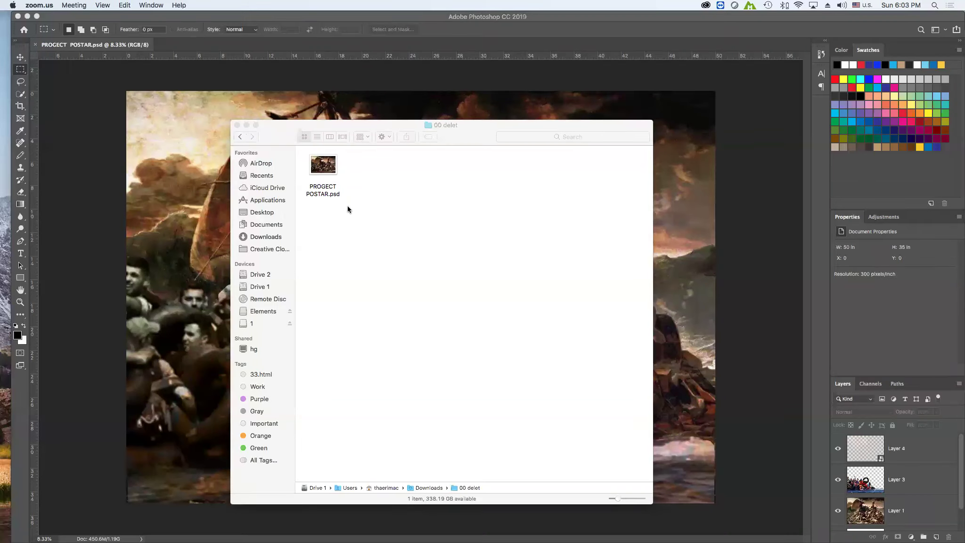
# Step: Minimize the 00 delet folder window, then restore it and nudge it up and right
pyautogui.click(237, 125)
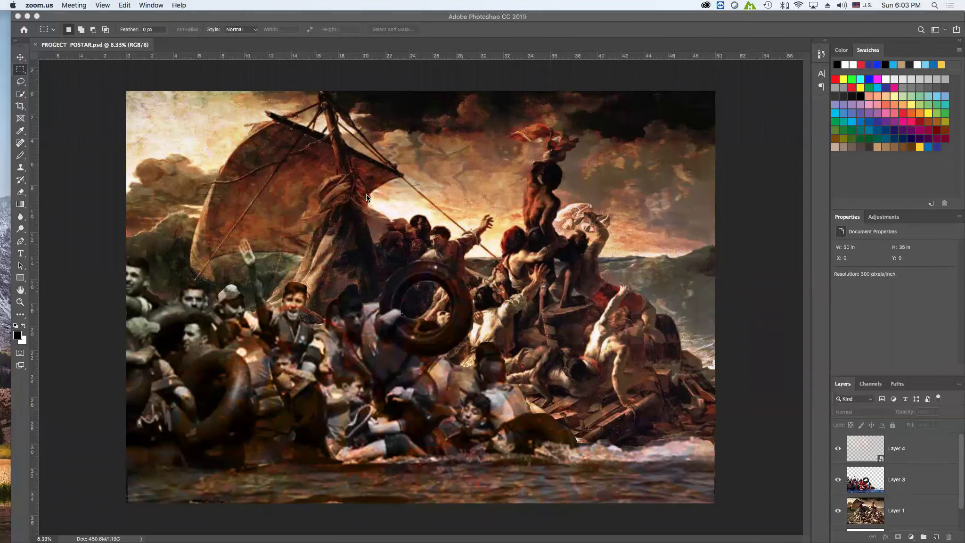
pyautogui.moveTo(541, 537)
pyautogui.click(903, 527)
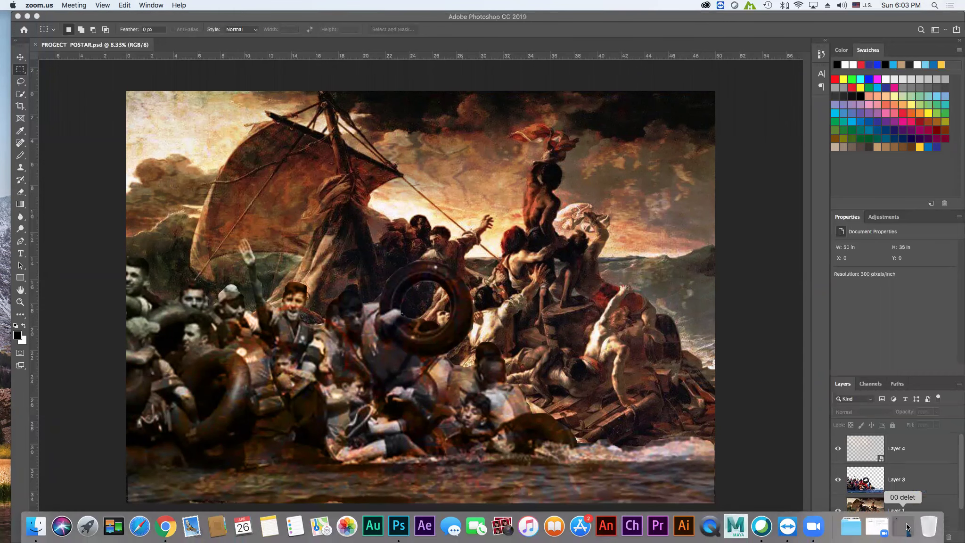
pyautogui.moveTo(375, 123); pyautogui.dragTo(391, 114)
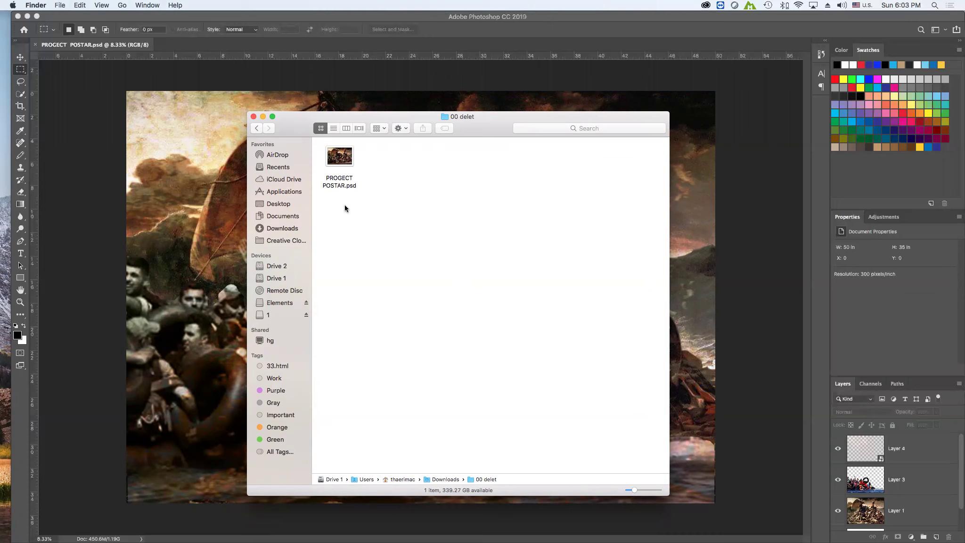
# Step: Open the Get Info window for PROGECT POSTAR.psd
pyautogui.click(342, 159)
pyautogui.rightClick(342, 160)
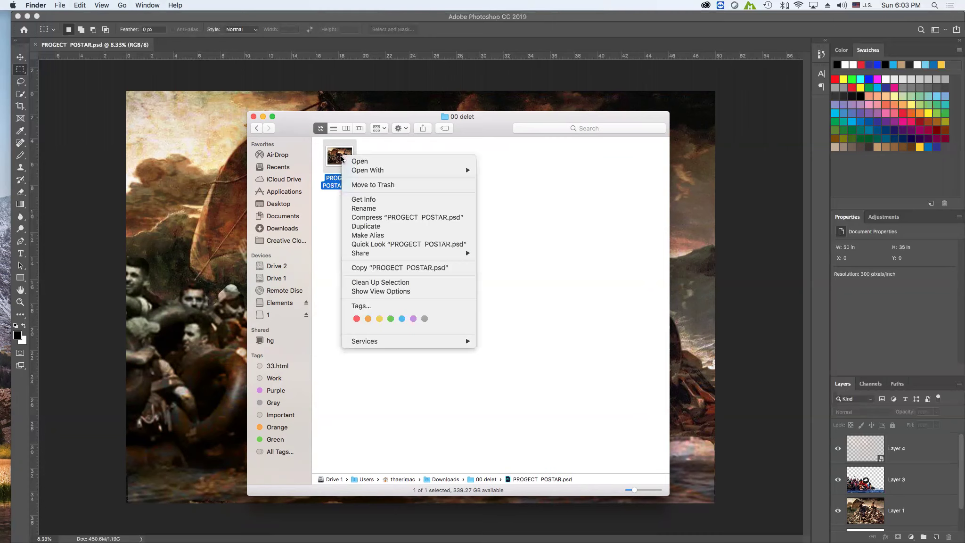
pyautogui.click(548, 167)
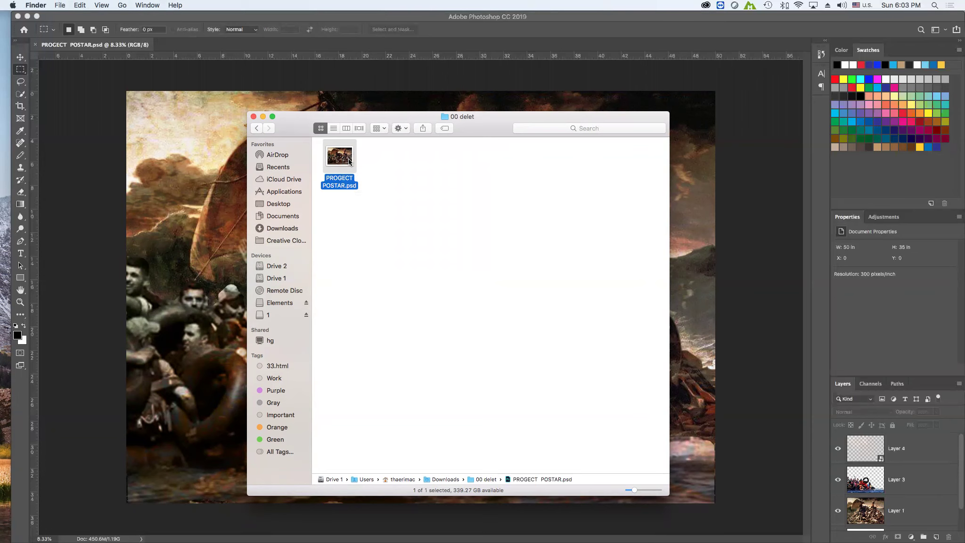
pyautogui.rightClick(349, 162)
pyautogui.click(380, 204)
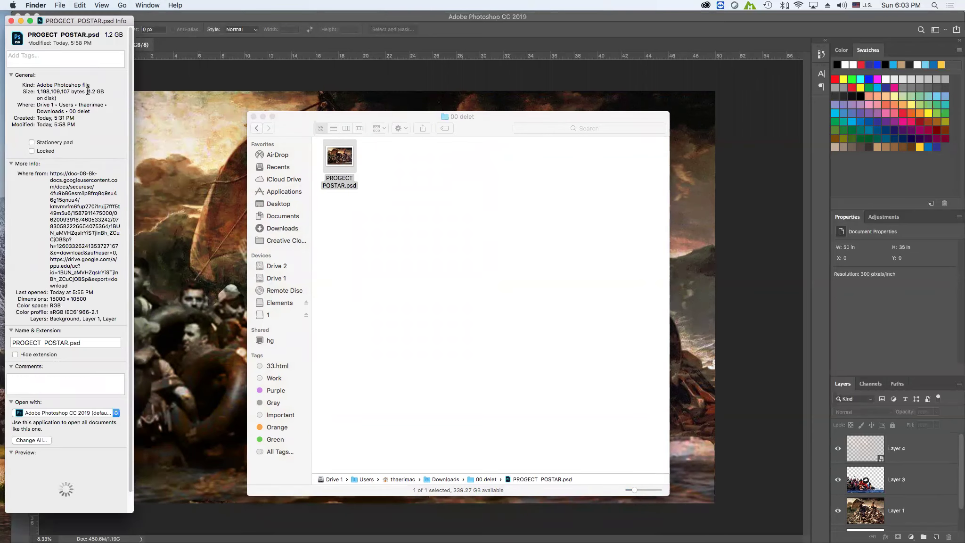
# Step: Highlight the 1.2 GB size, close the Info window and minimize Finder
pyautogui.doubleClick(91, 92)
pyautogui.click(91, 94)
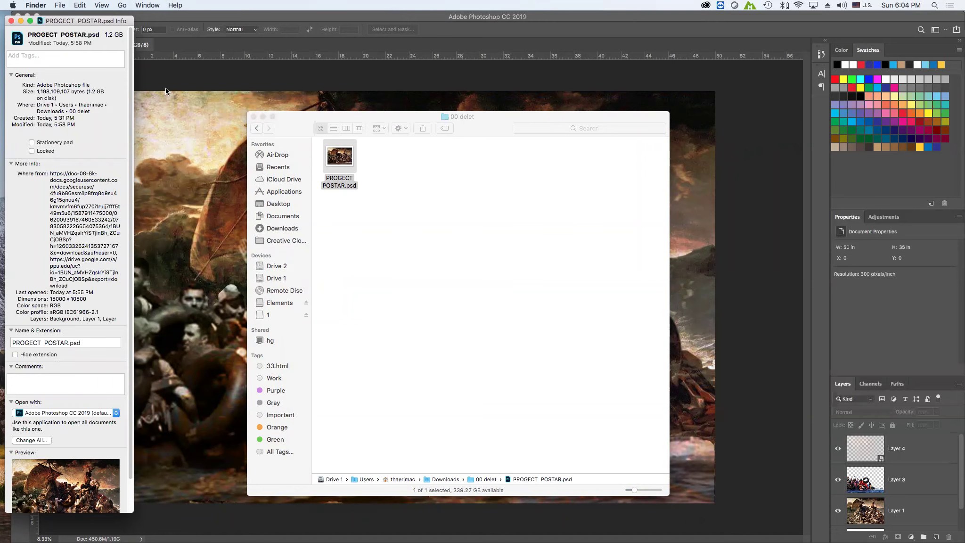
pyautogui.click(11, 20)
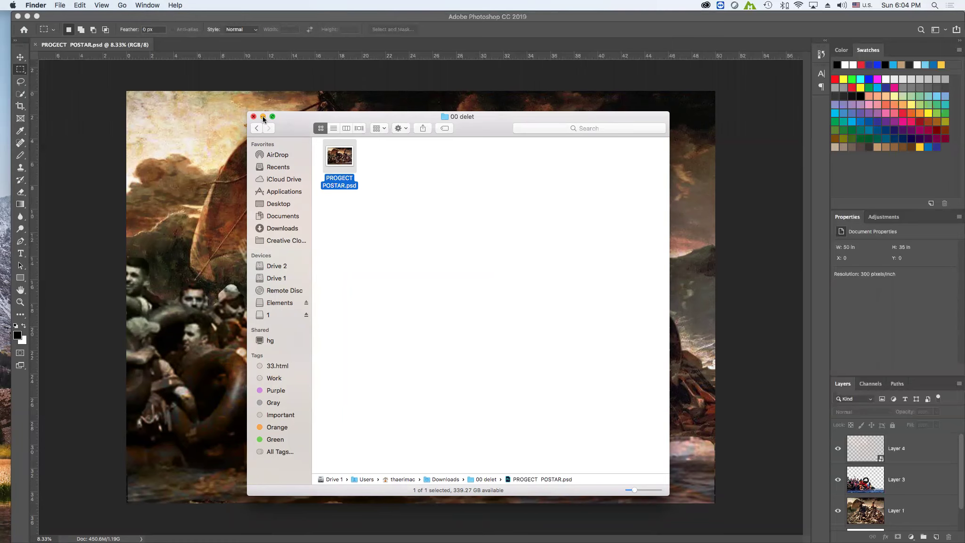
pyautogui.click(263, 117)
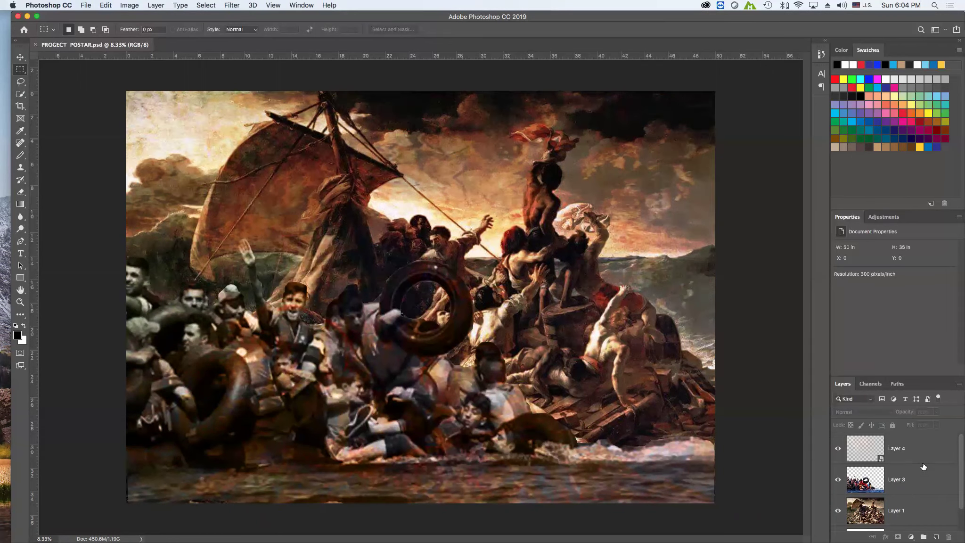
# Step: Rasterize the Layer 4 smart object into an ordinary pixel layer
pyautogui.click(881, 452)
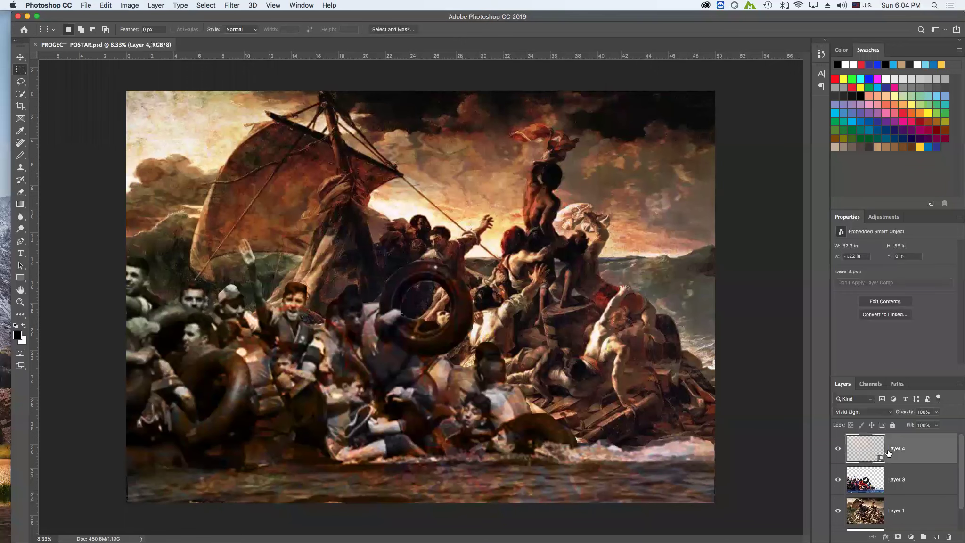
pyautogui.rightClick(905, 451)
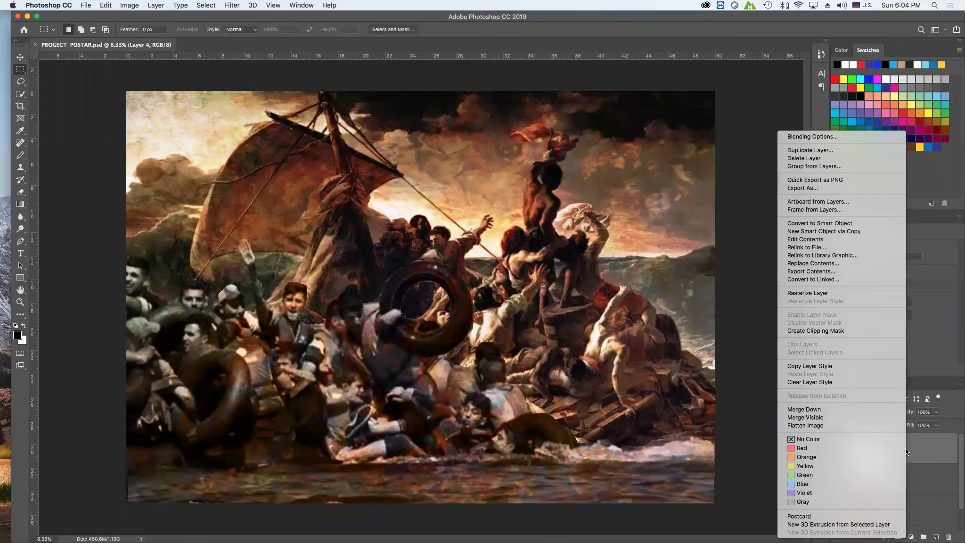
pyautogui.click(811, 293)
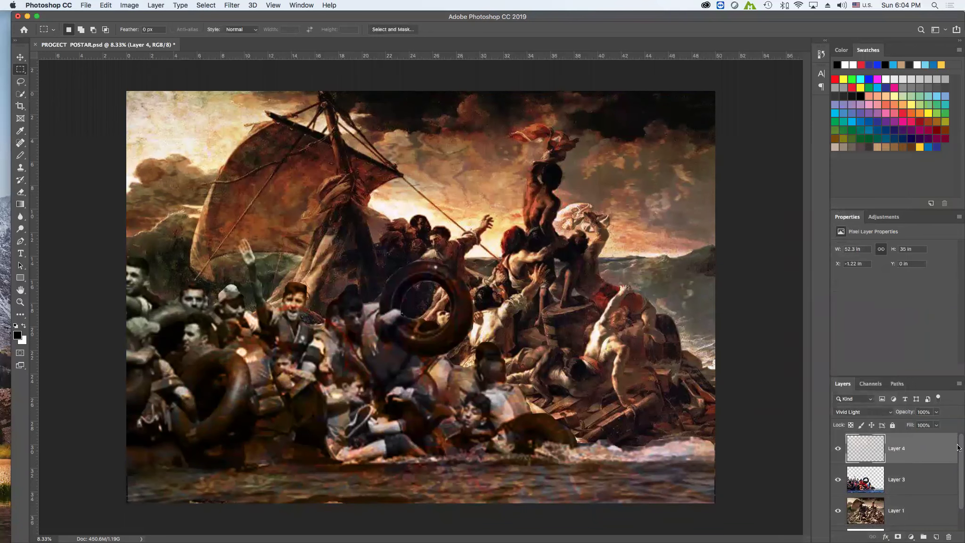
pyautogui.scroll(-2, 959, 447)
pyautogui.scroll(2, 959, 446)
# Step: Save a layered copy as PROGECT POSTAR2.psd, accepting the Photoshop Format Options
pyautogui.click(84, 7)
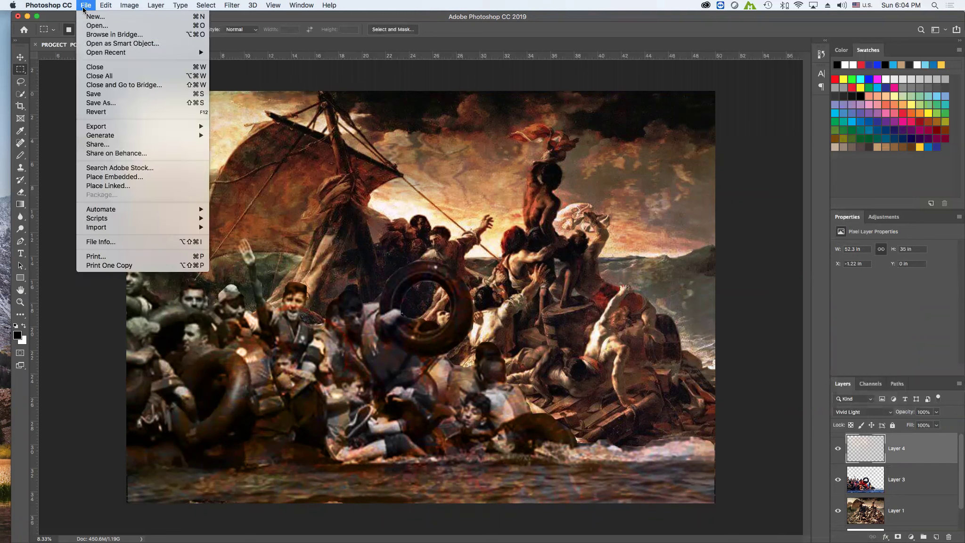
pyautogui.click(101, 103)
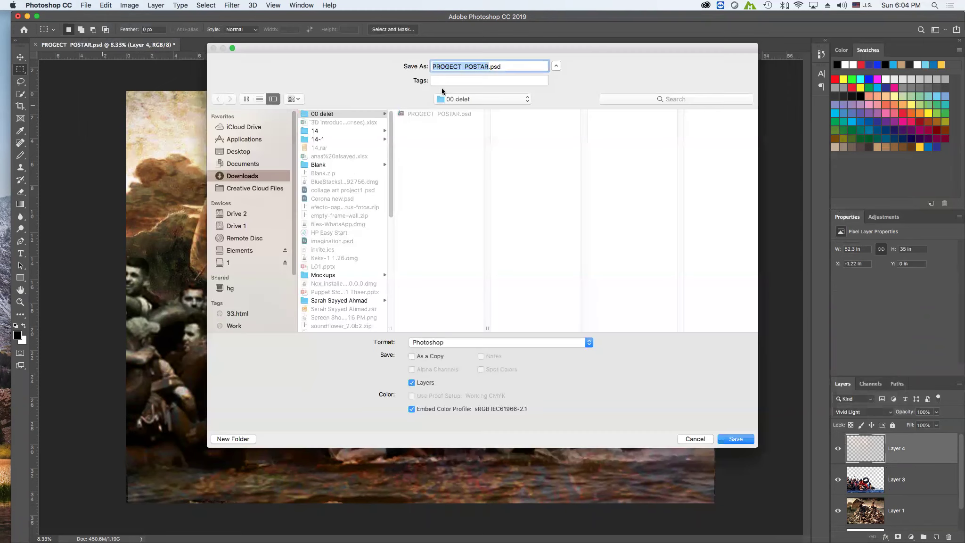
pyautogui.click(489, 67)
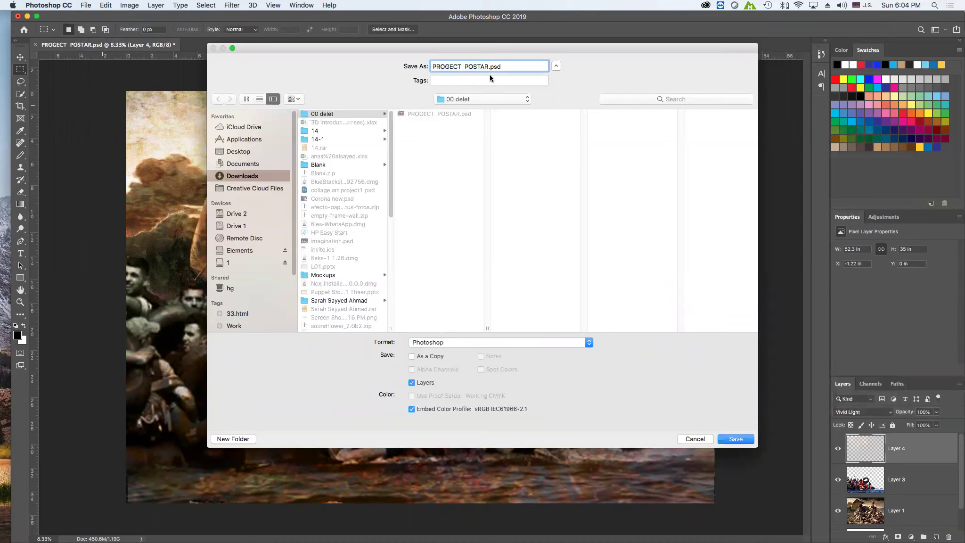
pyautogui.write('2')
pyautogui.click(735, 439)
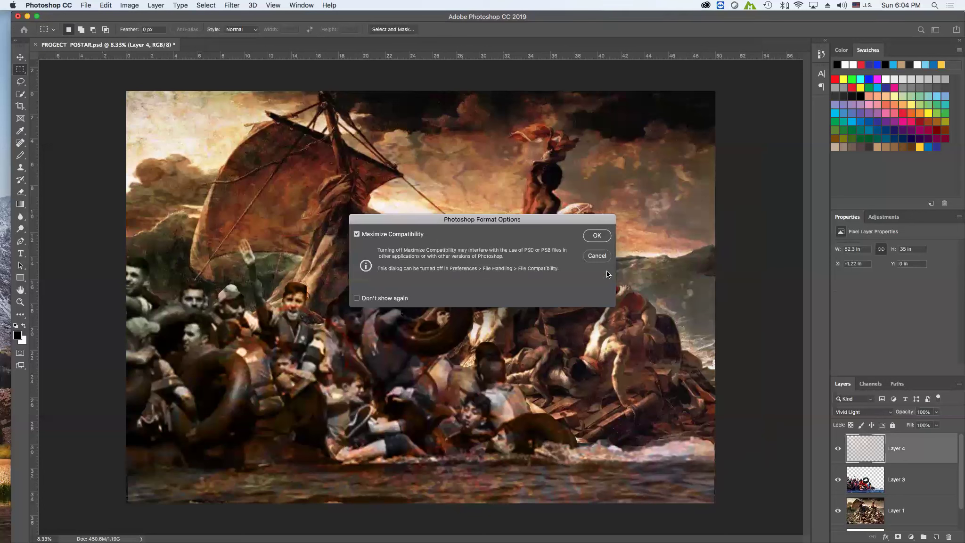
pyautogui.click(597, 235)
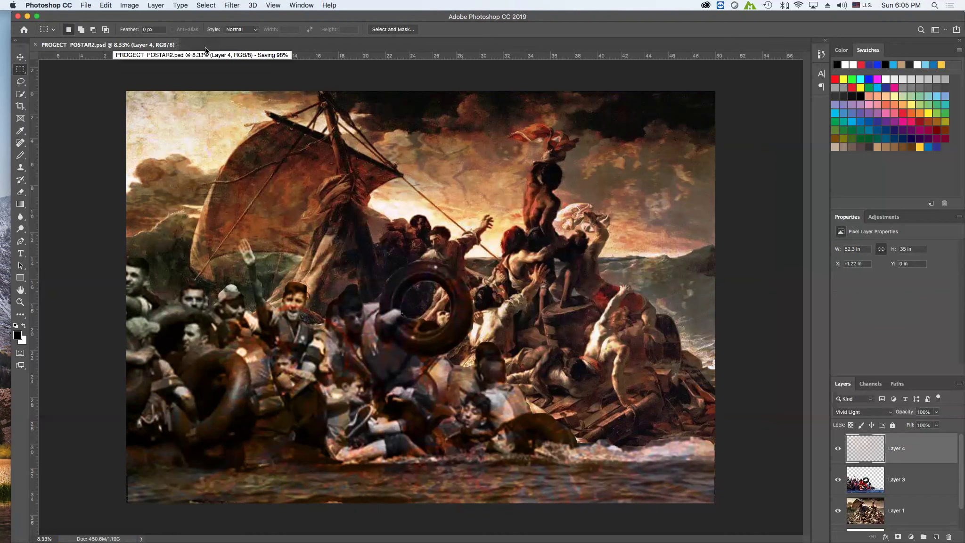
# Step: Restore Finder and read the original PSD's 1.2 GB size in Get Info
pyautogui.moveTo(40, 532)
pyautogui.click(36, 525)
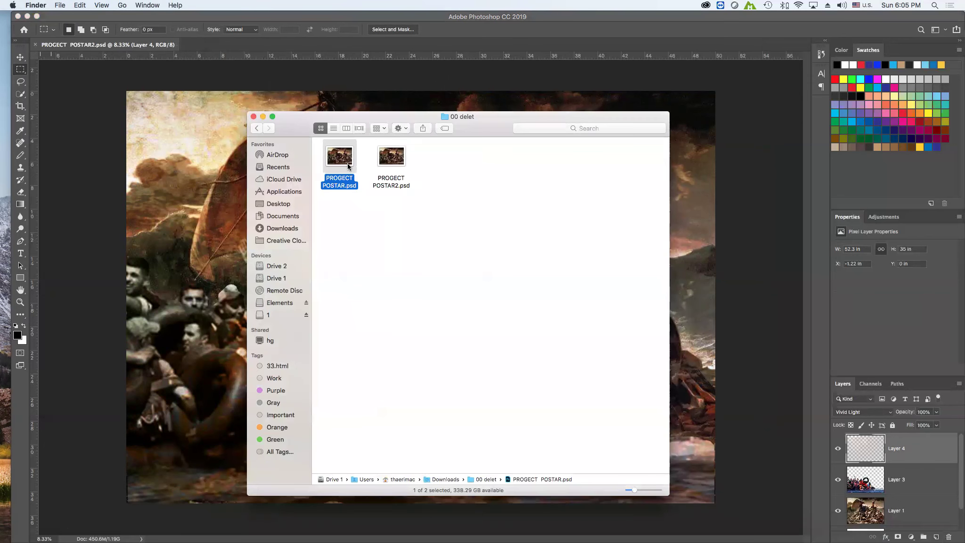
pyautogui.rightClick(348, 166)
pyautogui.click(382, 209)
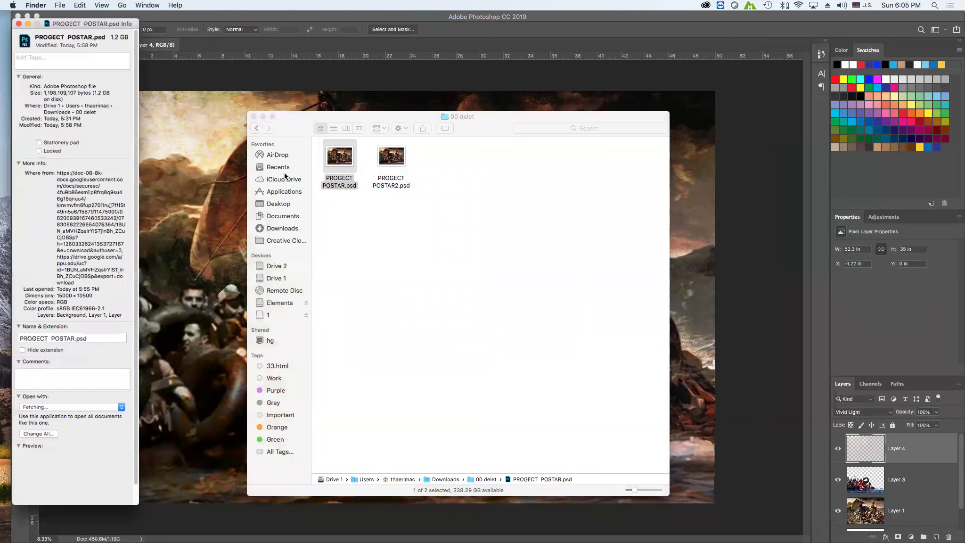
pyautogui.doubleClick(91, 91)
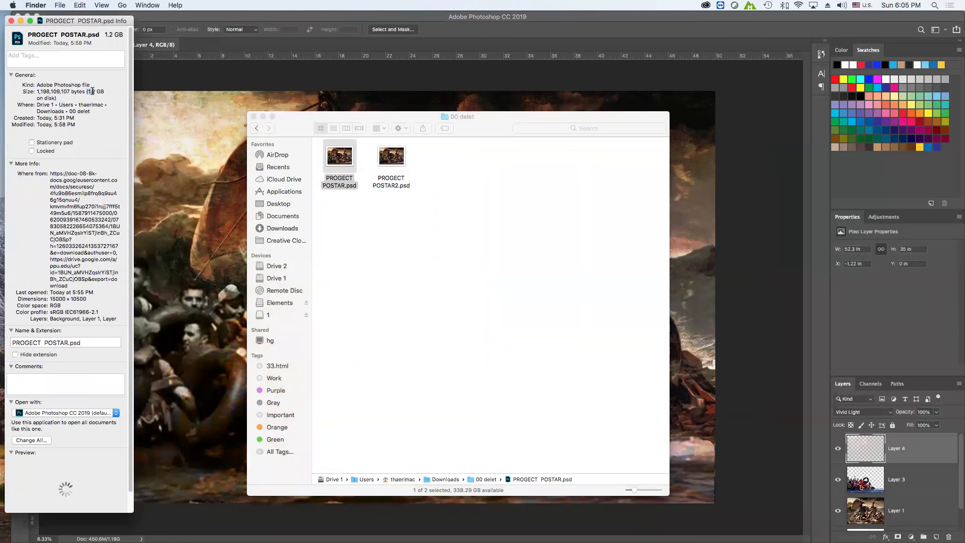
pyautogui.click(11, 20)
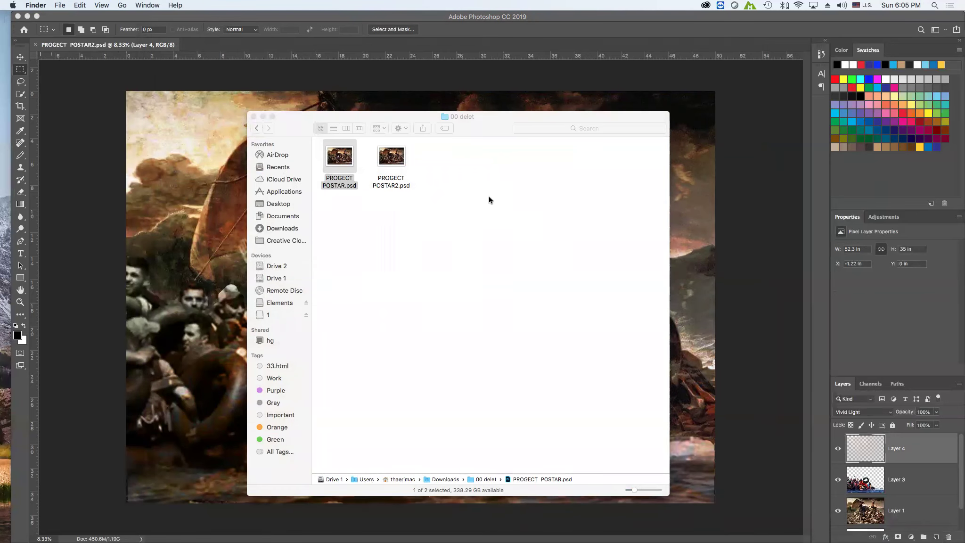
# Step: Confirm PROGECT POSTAR2.psd is 965.9 MB, then minimize the Finder window
pyautogui.rightClick(394, 164)
pyautogui.click(424, 208)
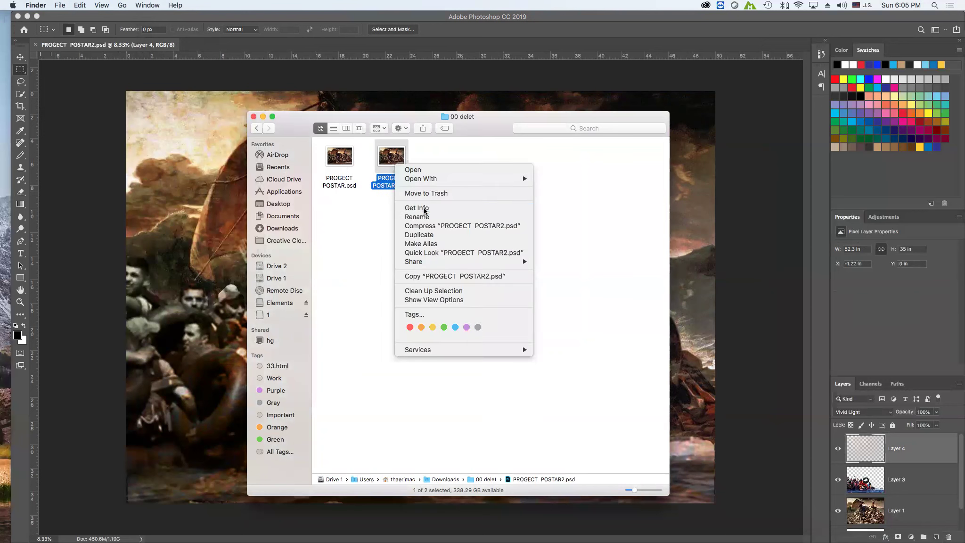
pyautogui.moveTo(86, 92); pyautogui.dragTo(96, 92)
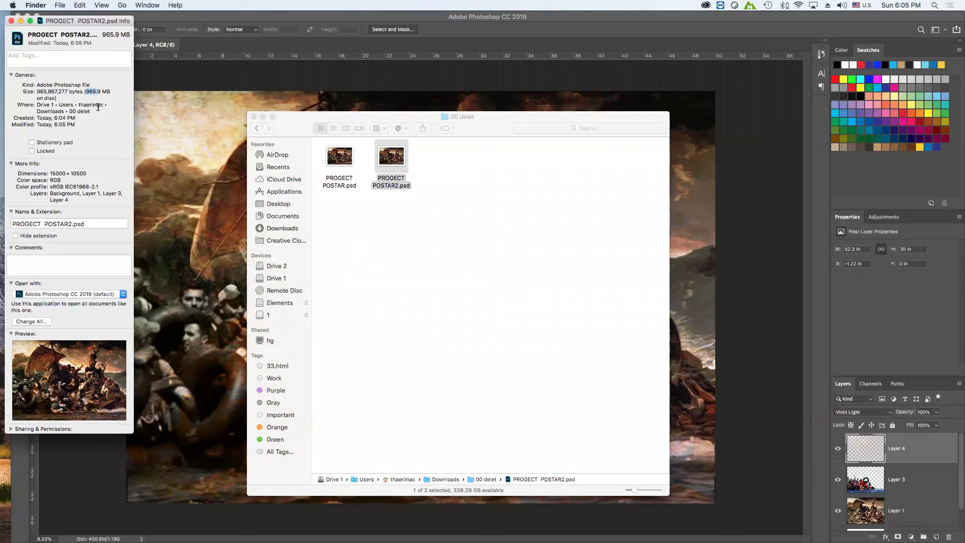
pyautogui.click(10, 21)
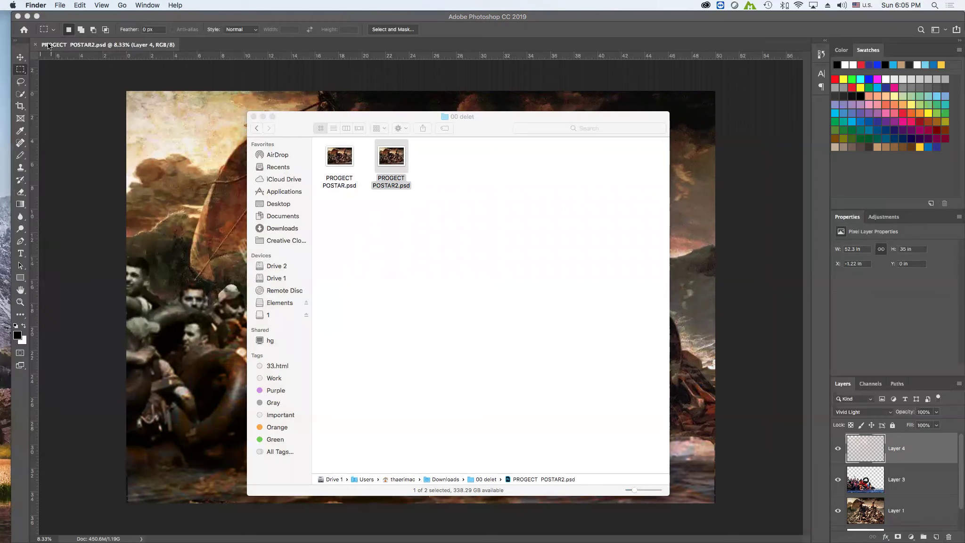
pyautogui.click(263, 117)
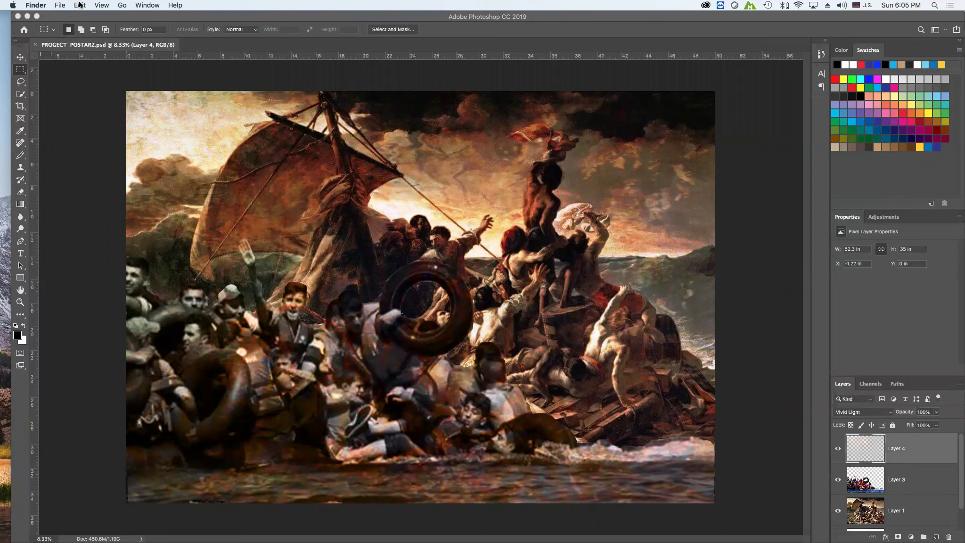
pyautogui.click(102, 5)
# Step: Set Image Size to width 50 cm, height 53 cm and 200 px/in resolution
pyautogui.click(260, 191)
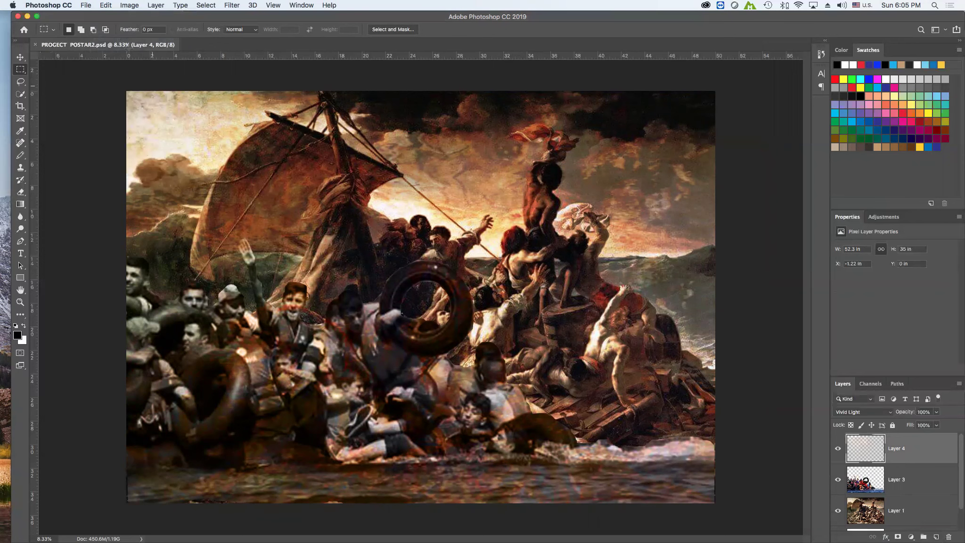
pyautogui.click(129, 5)
pyautogui.click(145, 78)
pyautogui.moveTo(641, 262); pyautogui.dragTo(480, 245)
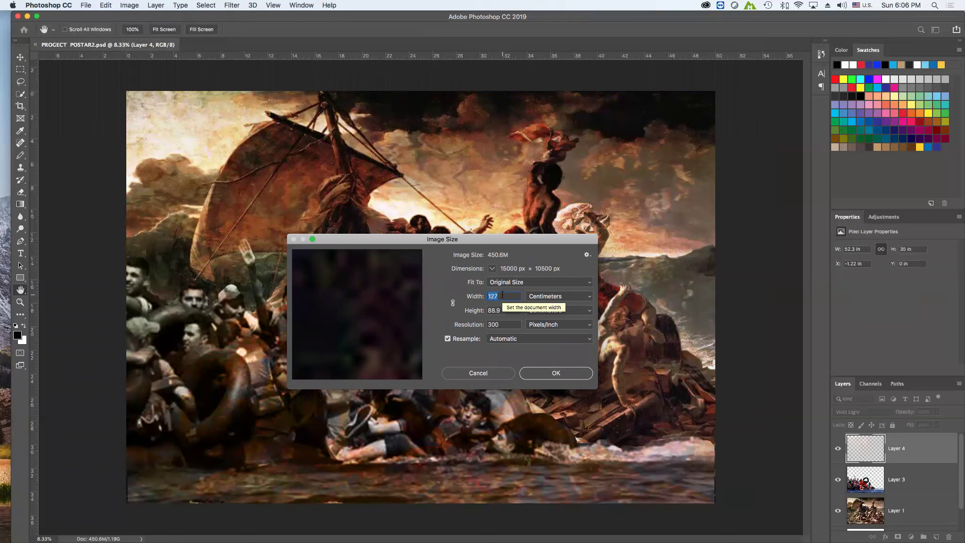
pyautogui.write('5')
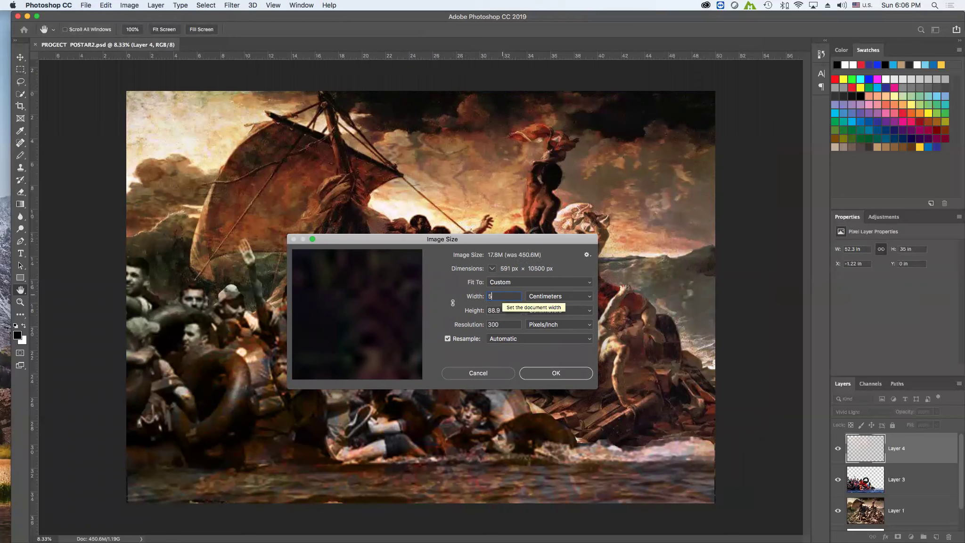
pyautogui.write('9')
pyautogui.press('BackSpace')
pyautogui.write('0')
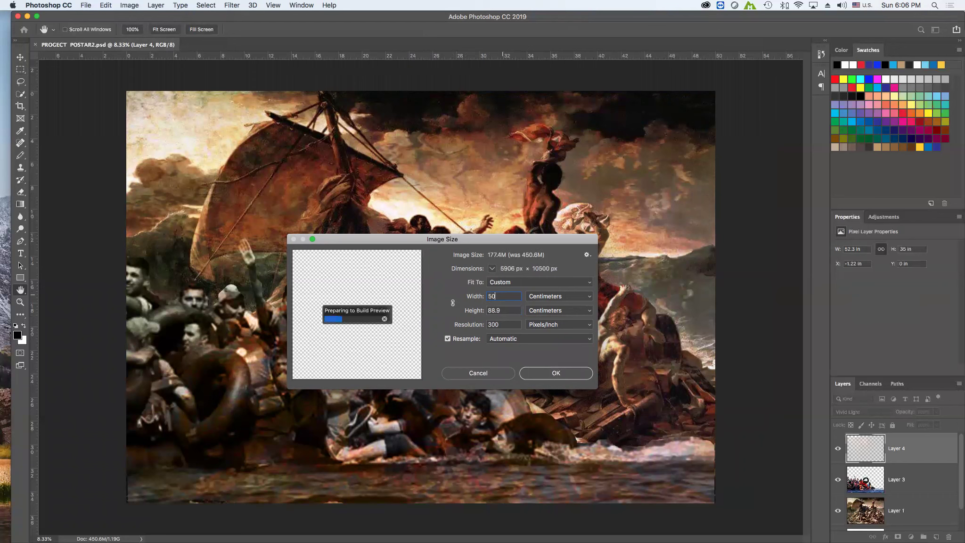
pyautogui.doubleClick(492, 309)
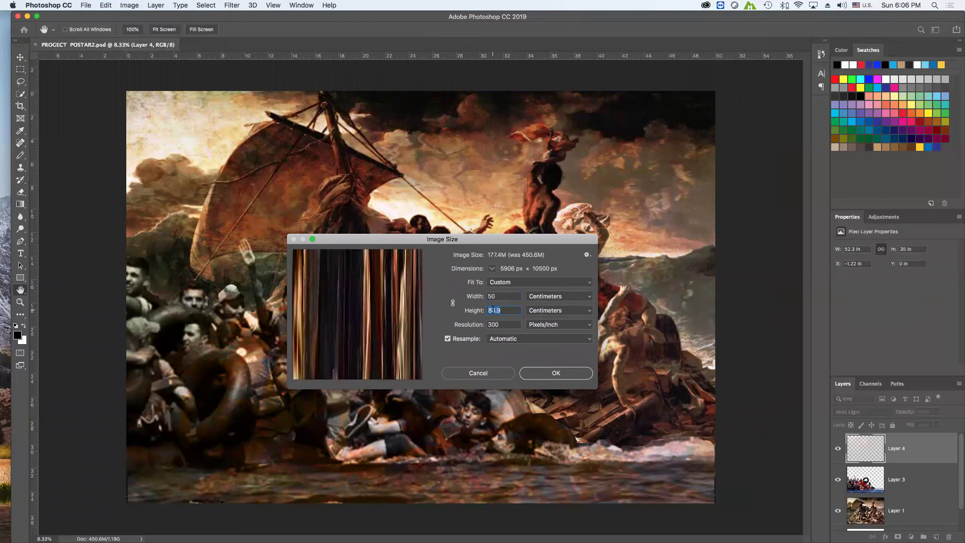
pyautogui.write('53')
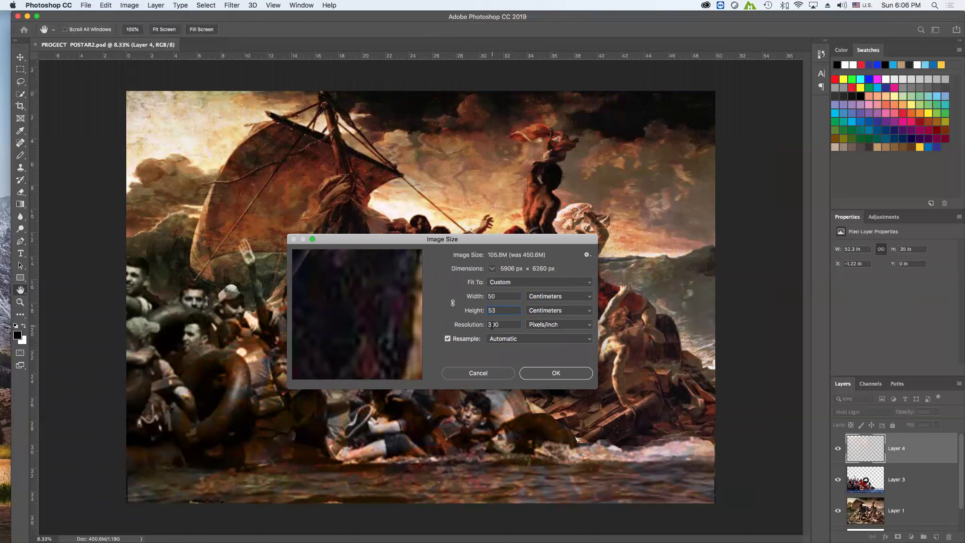
pyautogui.doubleClick(490, 324)
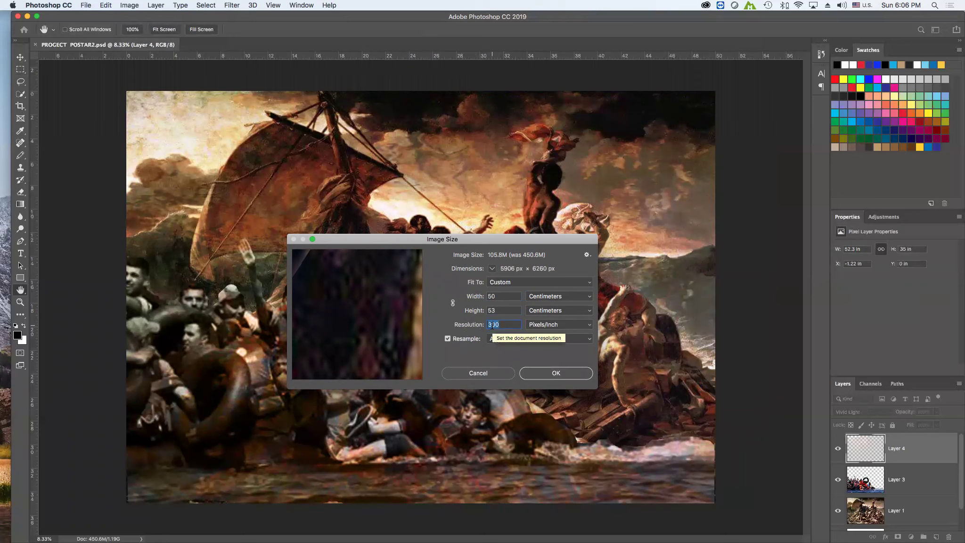
pyautogui.write('200')
pyautogui.click(547, 372)
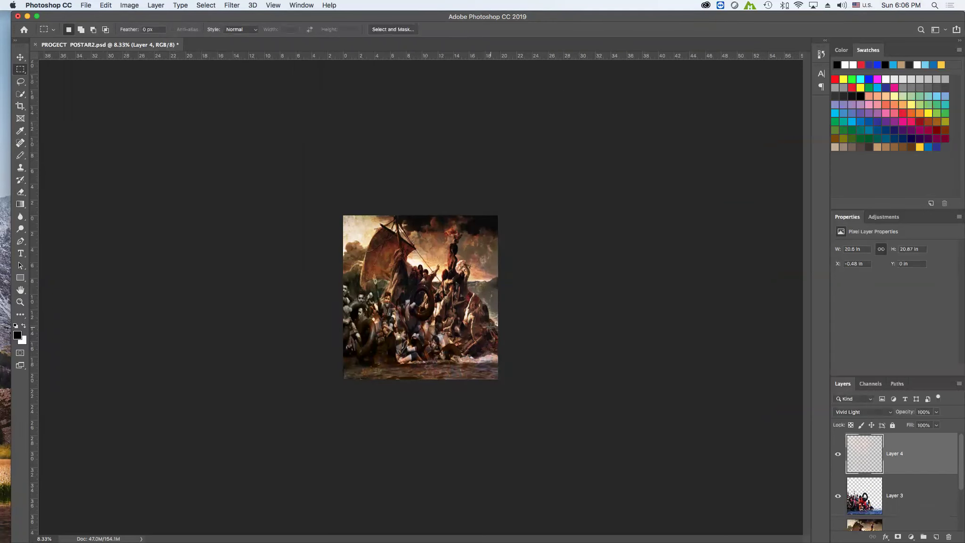
# Step: Undo the last resize and set Image Size to 50 × 35 cm at 200 px/in
pyautogui.press('super+z')
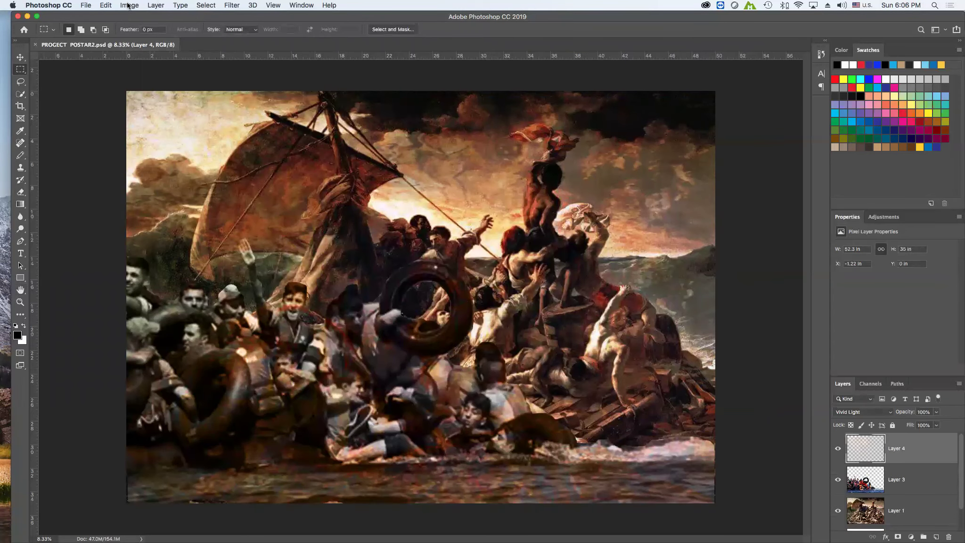
pyautogui.click(128, 5)
pyautogui.click(174, 81)
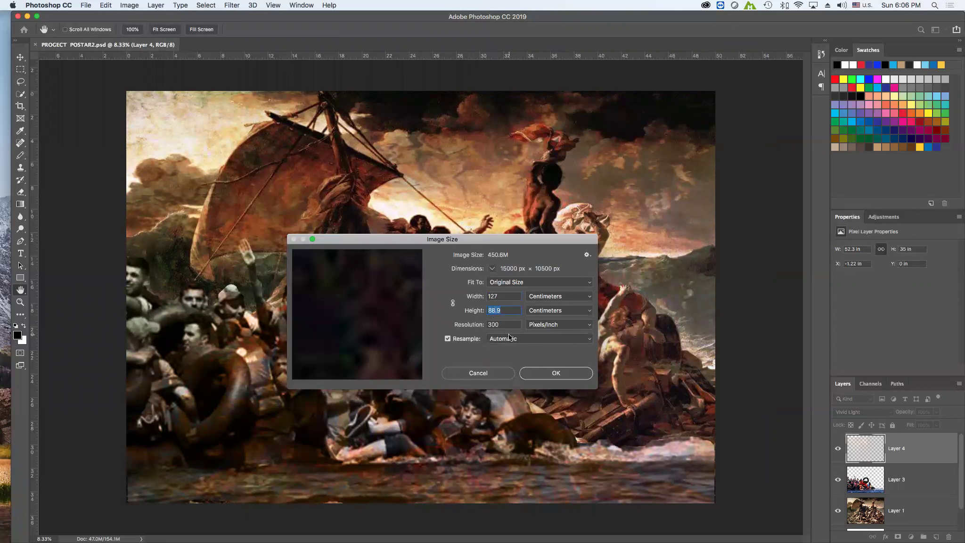
pyautogui.write('35')
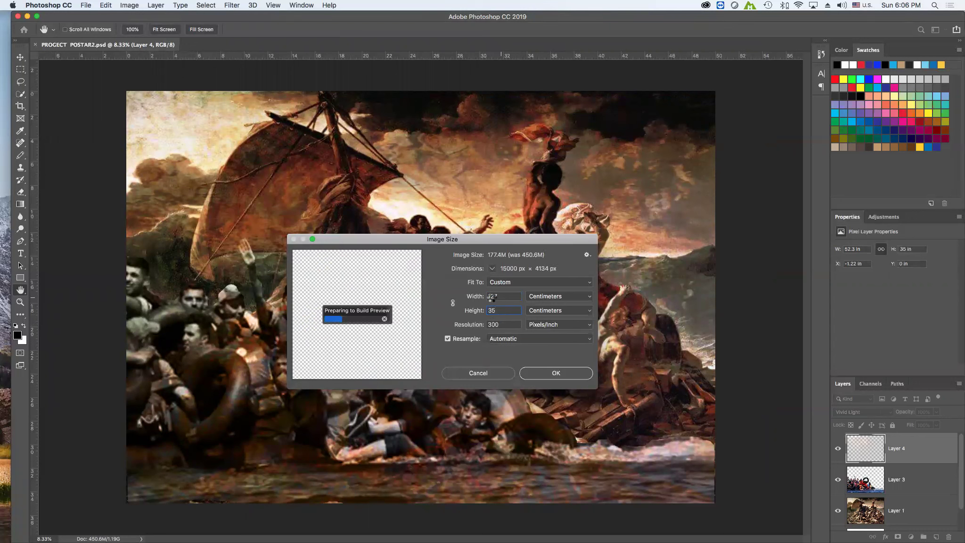
pyautogui.doubleClick(491, 296)
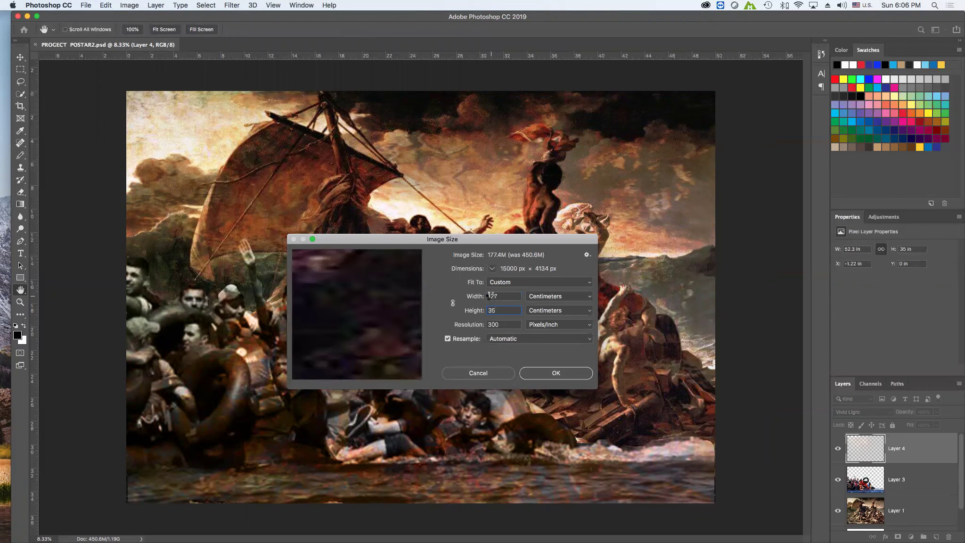
pyautogui.write('50')
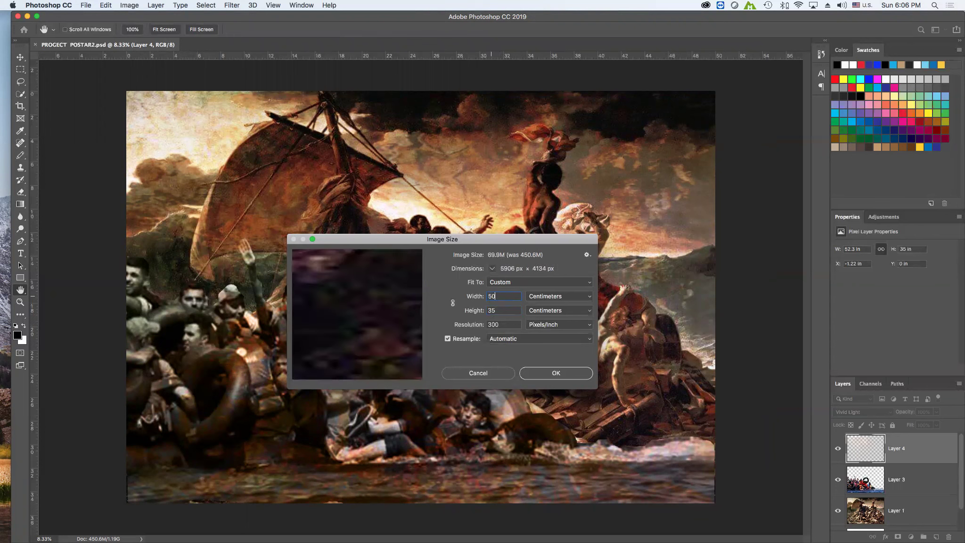
pyautogui.doubleClick(500, 325)
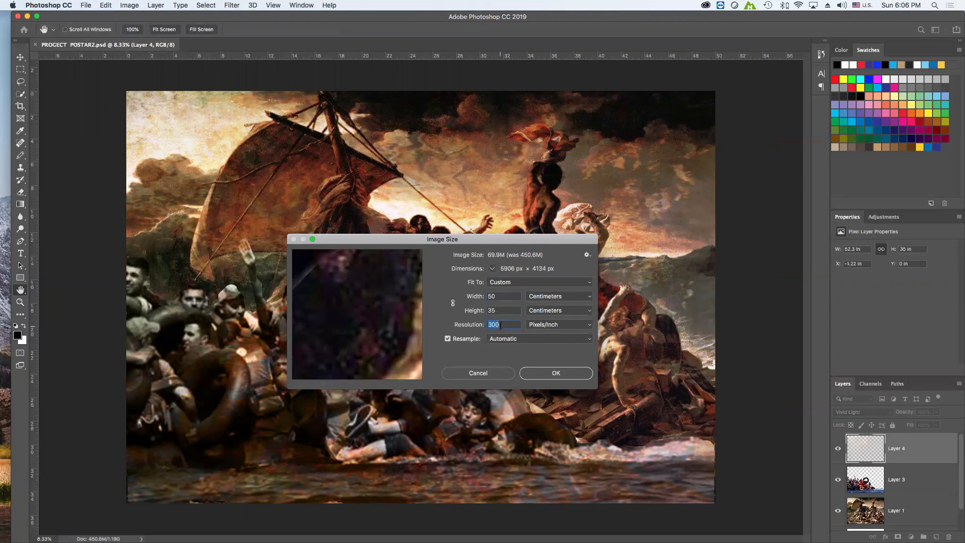
pyautogui.write('200')
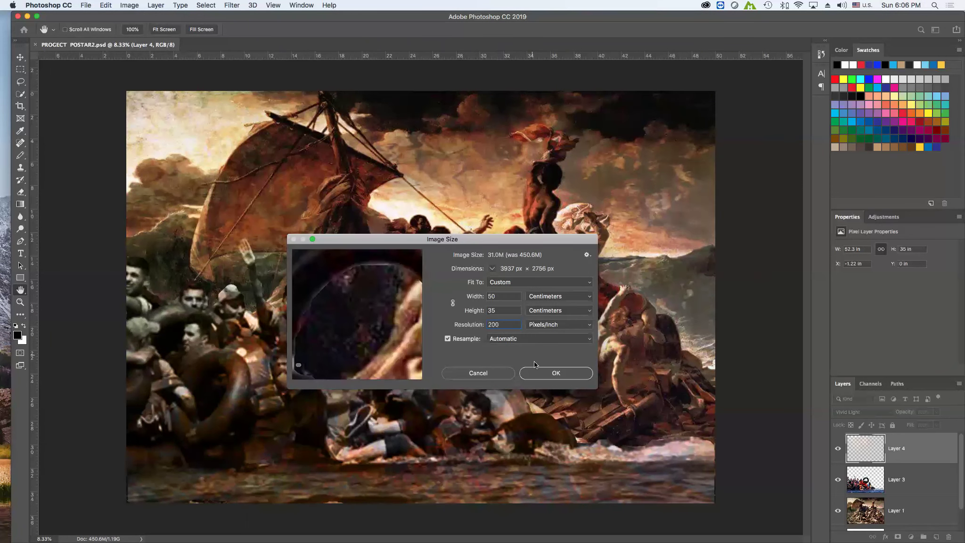
pyautogui.click(545, 376)
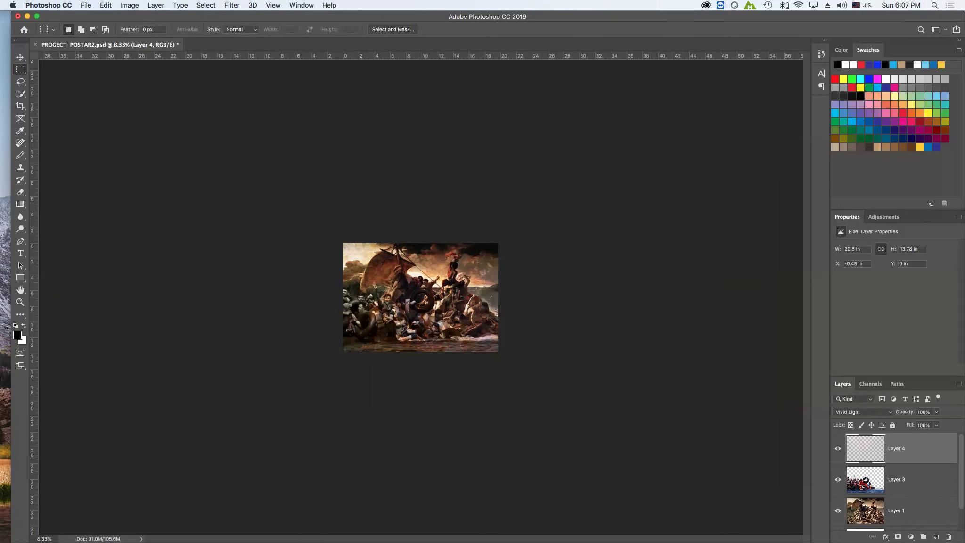
# Step: Zoom the smaller poster in to 25% and start File > Save As
pyautogui.press('super+equal')
pyautogui.press('super+equal')
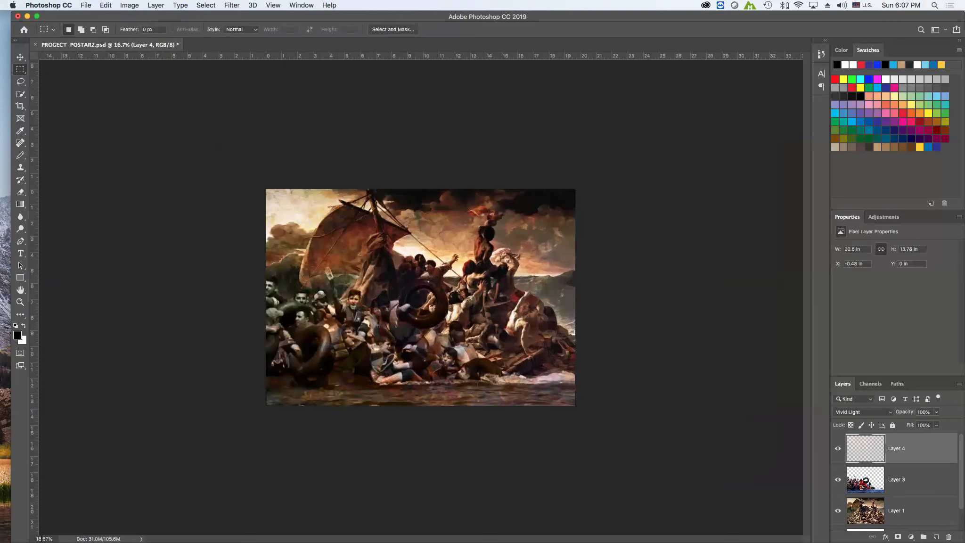
pyautogui.press('super+equal')
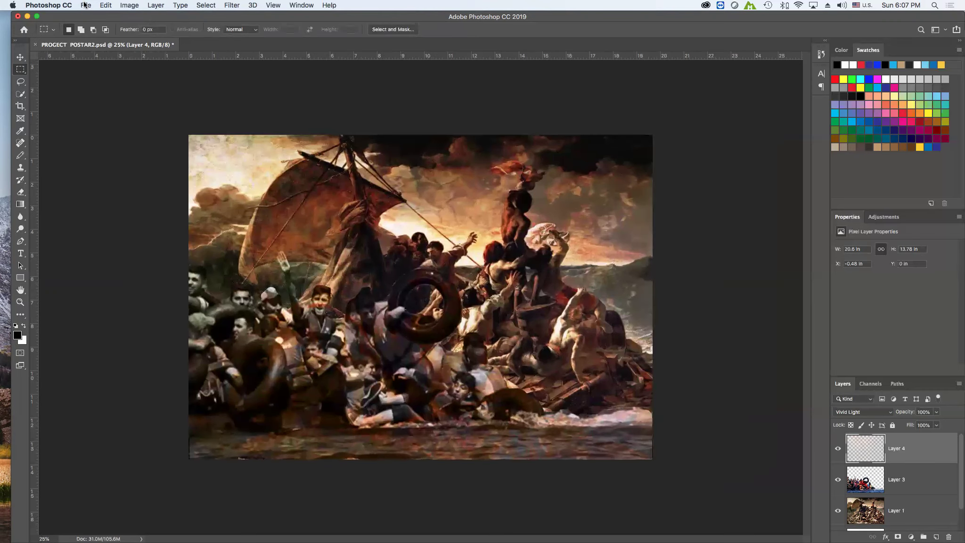
pyautogui.click(85, 5)
pyautogui.click(113, 104)
# Step: Rename the file to PROGECT POSTAR3.psd and save it with Maximize Compatibility
pyautogui.click(489, 66)
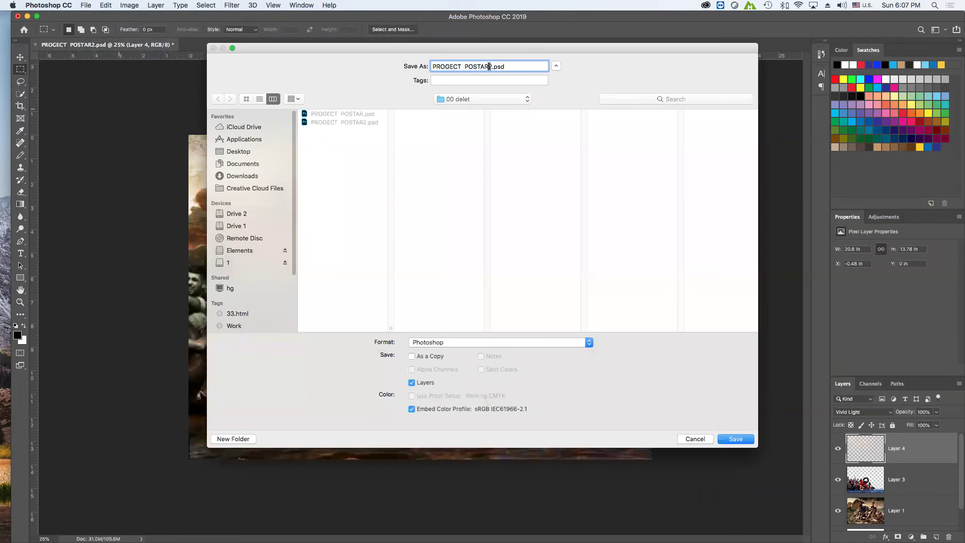
pyautogui.write('3')
pyautogui.click(734, 442)
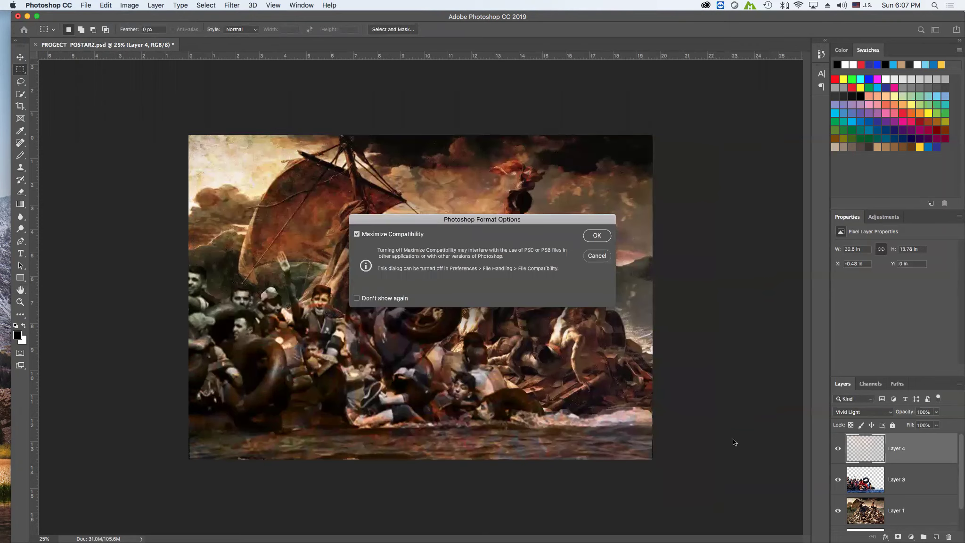
pyautogui.click(595, 236)
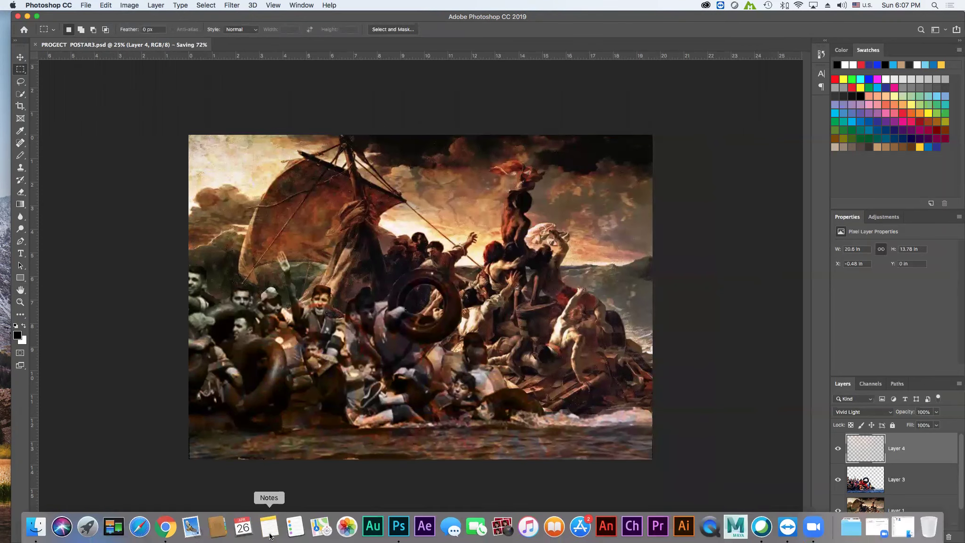
pyautogui.click(39, 530)
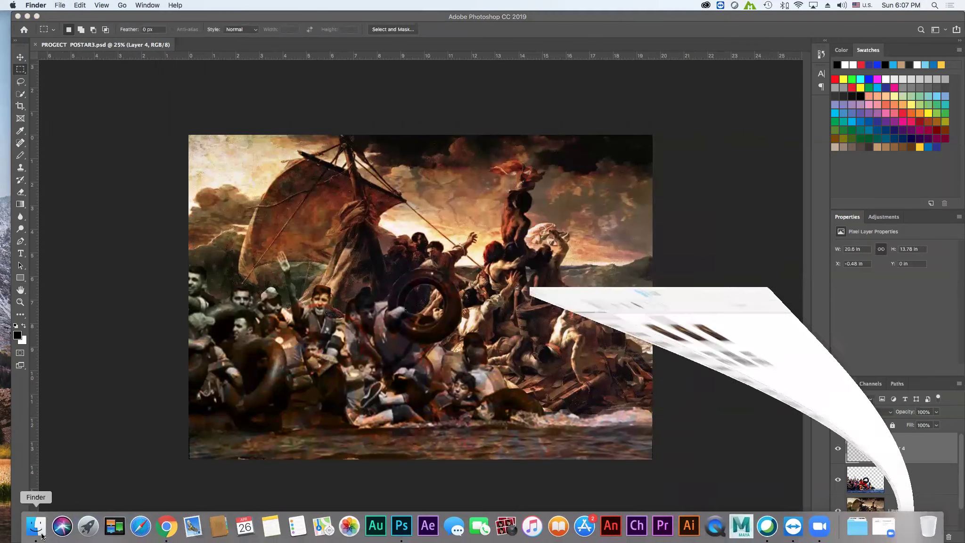
pyautogui.click(447, 161)
pyautogui.rightClick(447, 160)
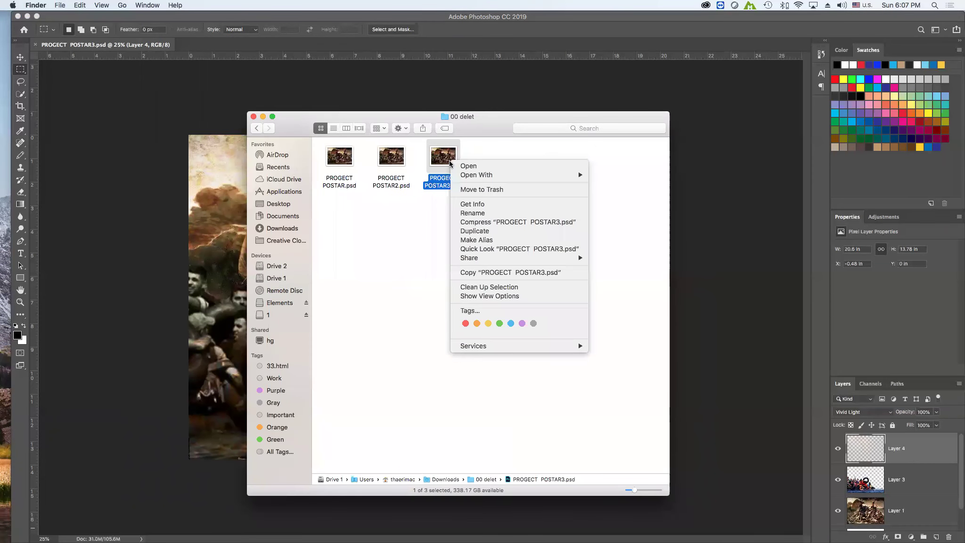
pyautogui.click(480, 206)
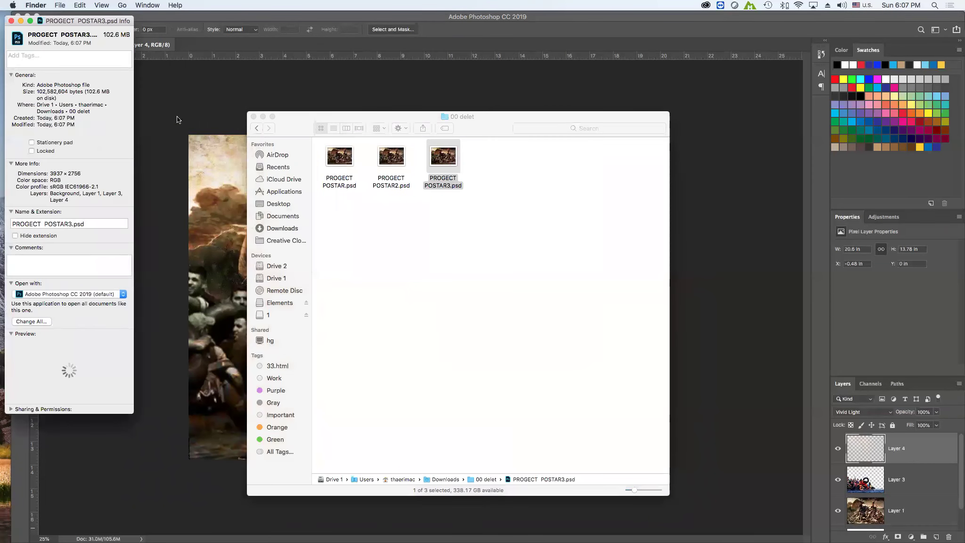
pyautogui.moveTo(87, 93); pyautogui.dragTo(95, 94)
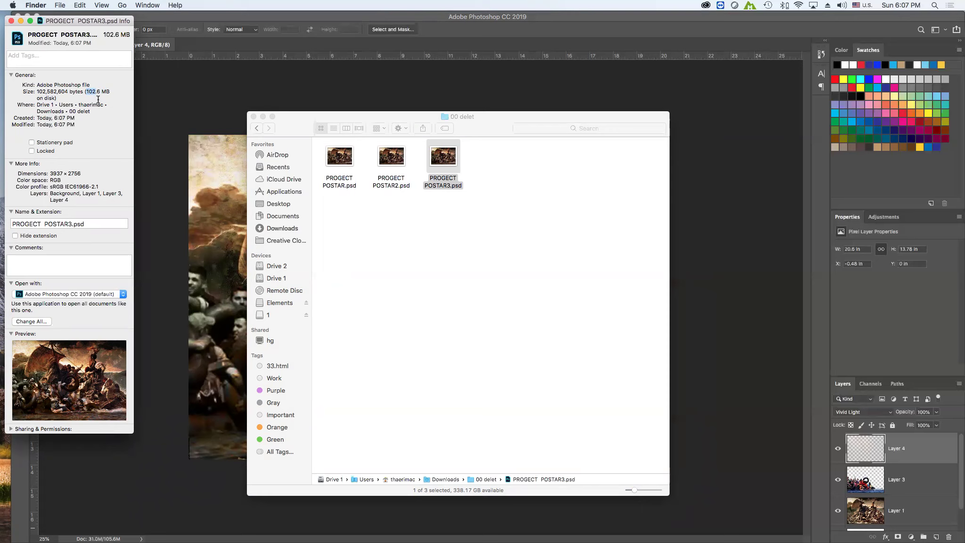
pyautogui.click(11, 21)
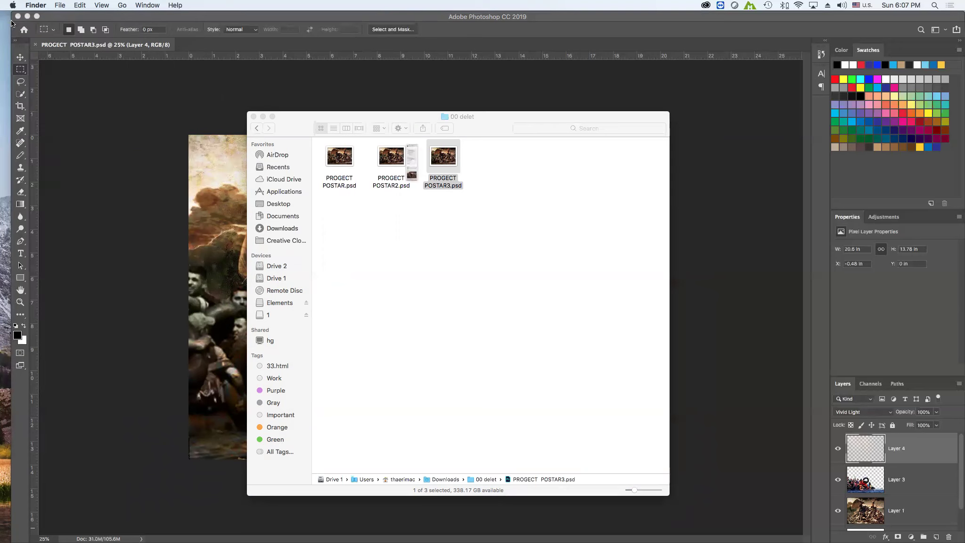
pyautogui.click(263, 117)
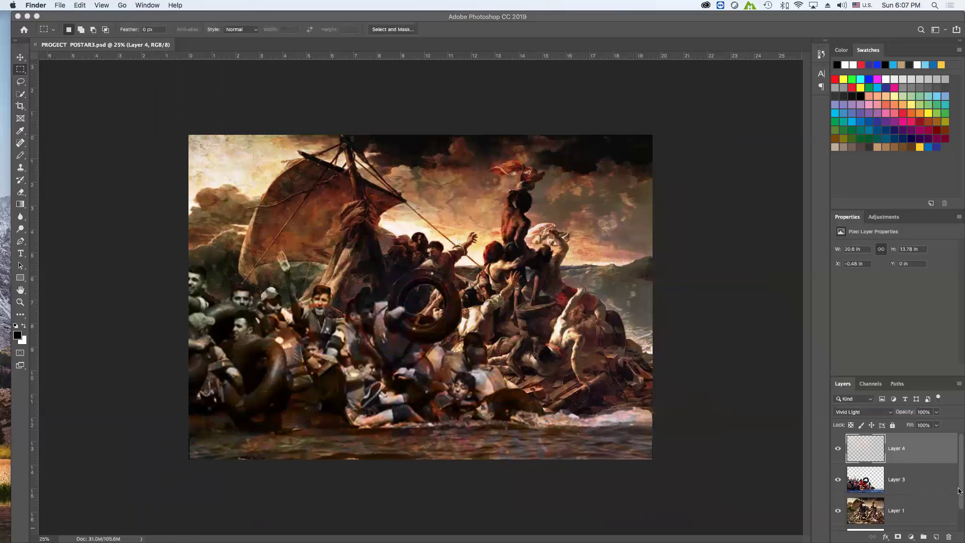
# Step: Unlock the Background into an ordinary Layer 0 and hide that white layer
pyautogui.click(959, 493)
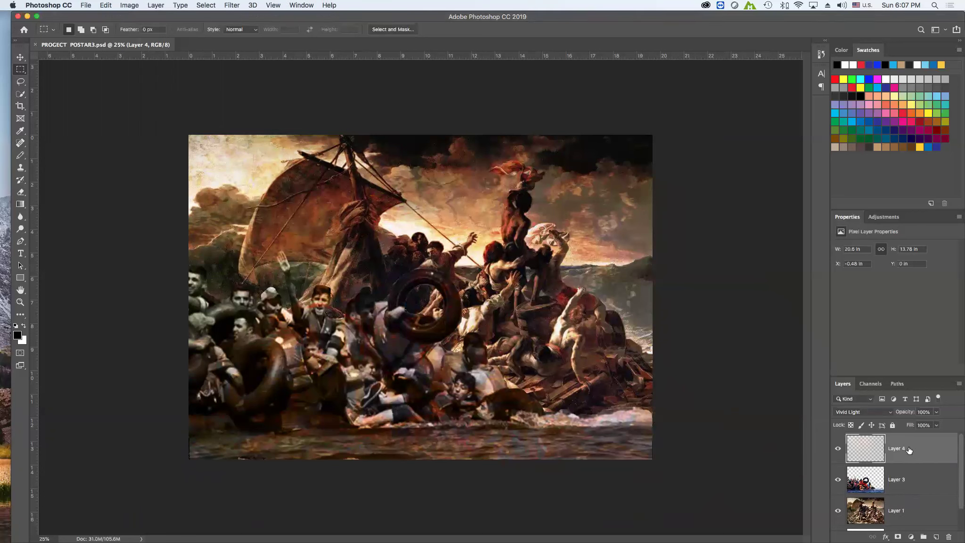
pyautogui.scroll(-2, 959, 452)
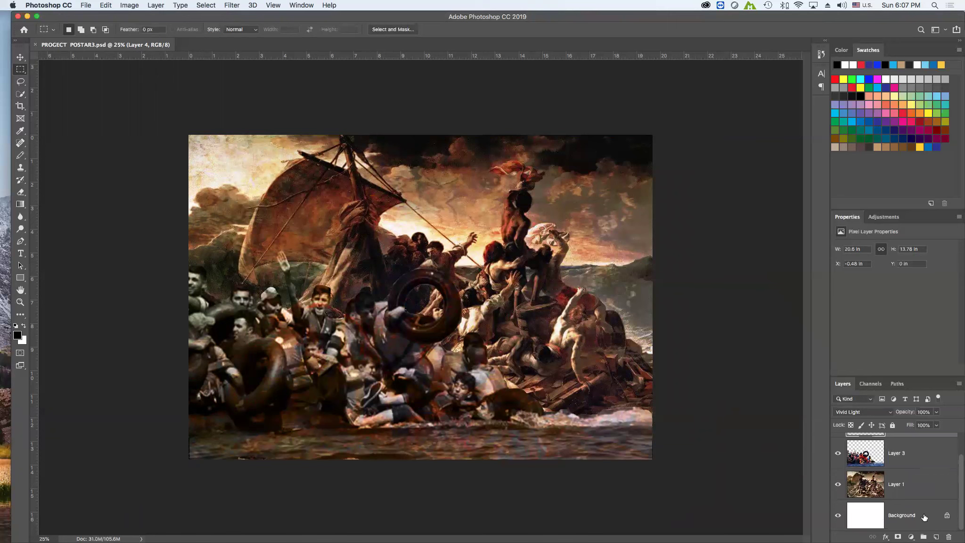
pyautogui.keyDown('shift'); pyautogui.click(923, 516); pyautogui.keyUp('shift')
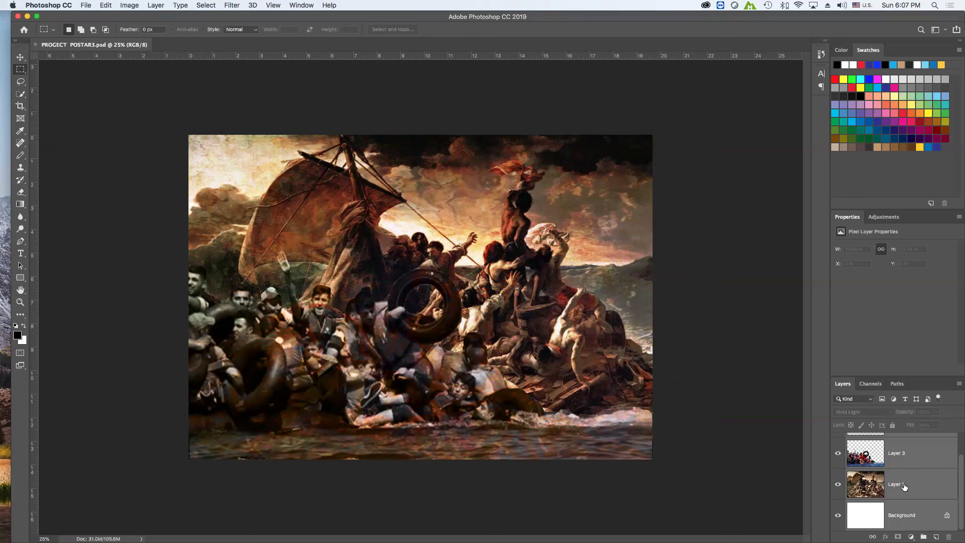
pyautogui.rightClick(898, 483)
pyautogui.click(947, 514)
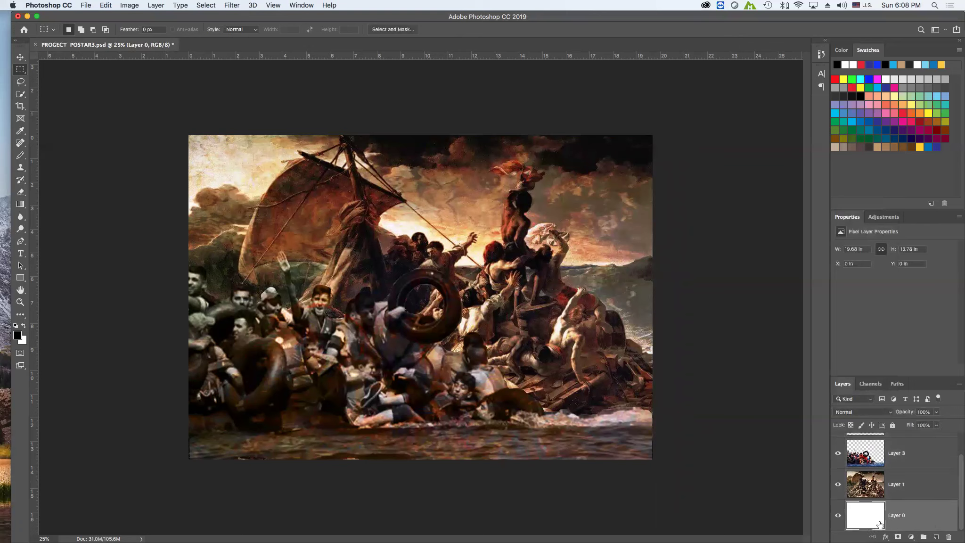
pyautogui.click(838, 515)
# Step: Select all layers with Layer 0 visible, group them as Group 1, then hide it
pyautogui.click(940, 490)
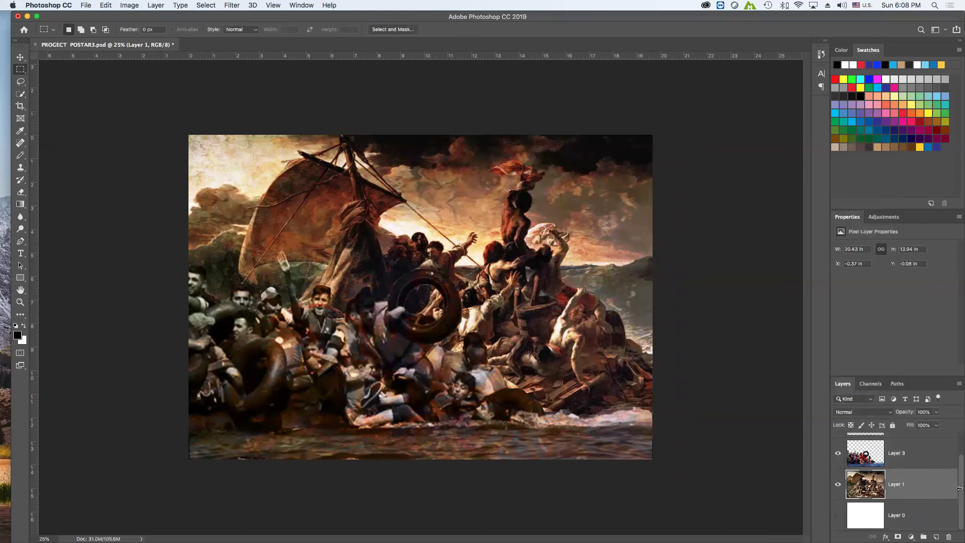
pyautogui.click(933, 513)
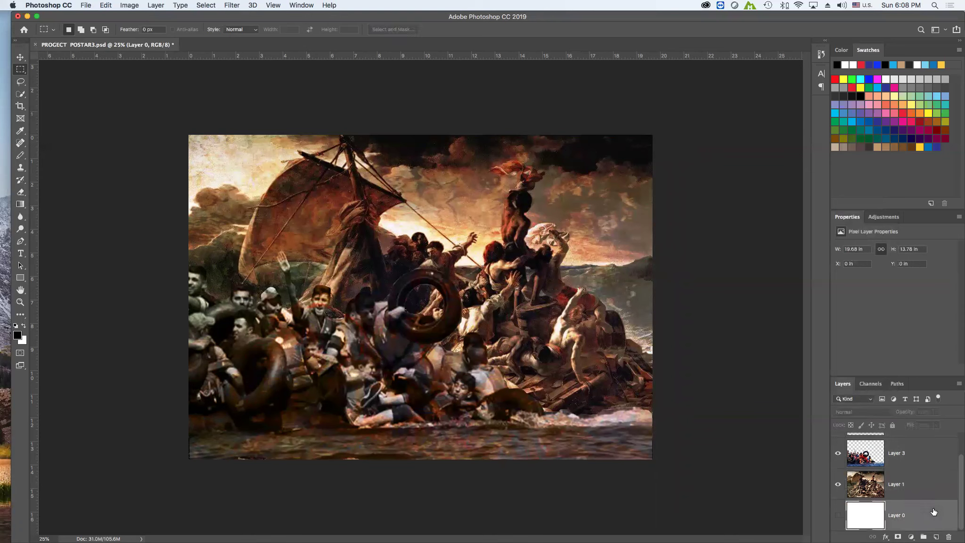
pyautogui.click(957, 509)
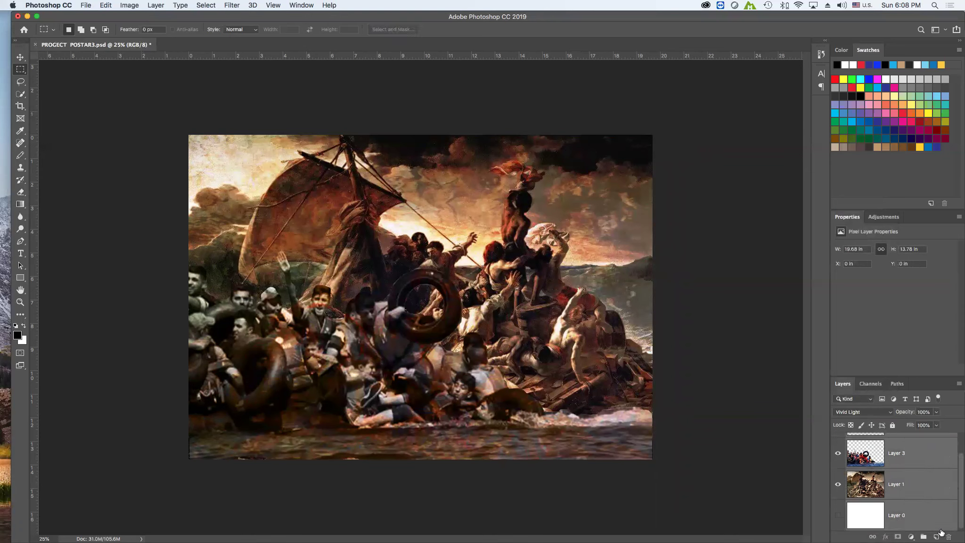
pyautogui.click(838, 515)
pyautogui.click(923, 537)
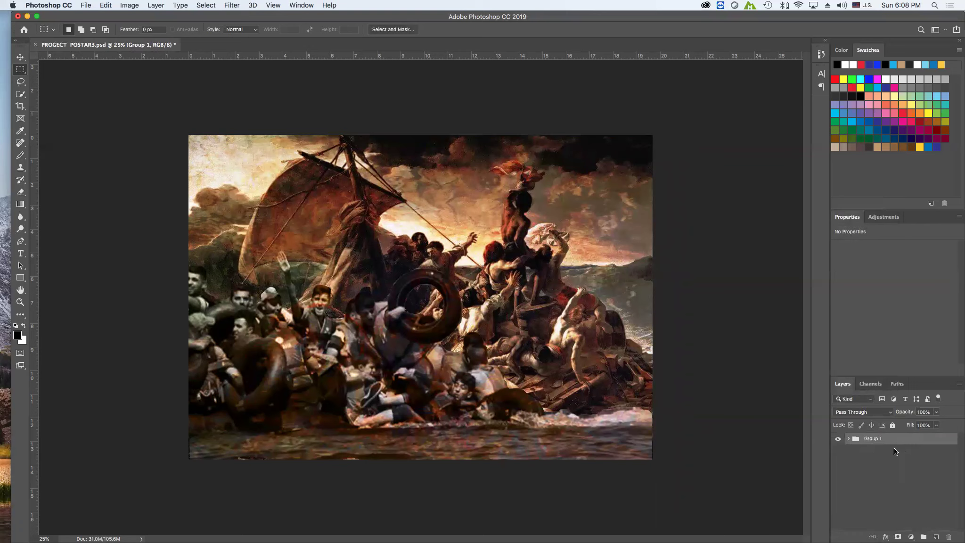
pyautogui.click(838, 439)
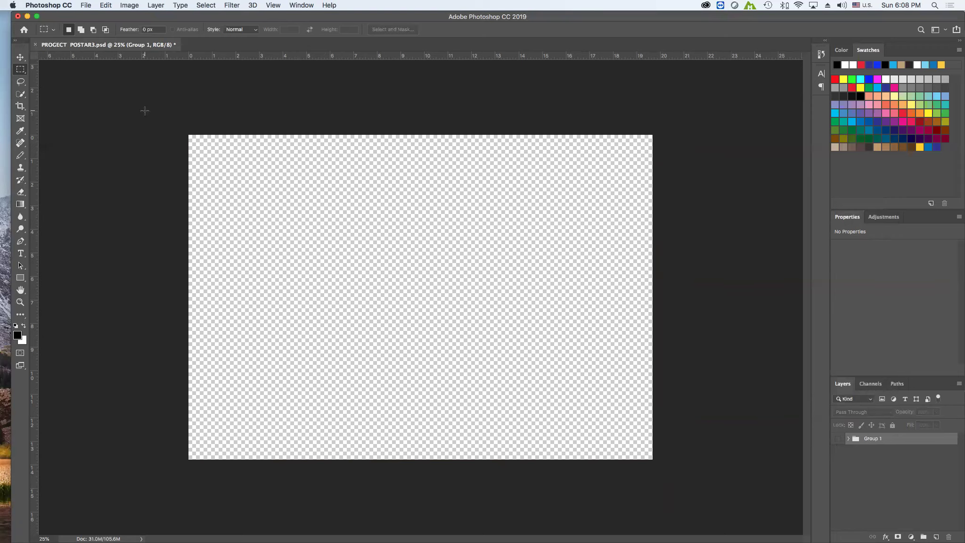
# Step: Save the hidden-group poster as PROGECT POSTAR4.psd with Maximize Compatibility
pyautogui.click(86, 6)
pyautogui.click(122, 103)
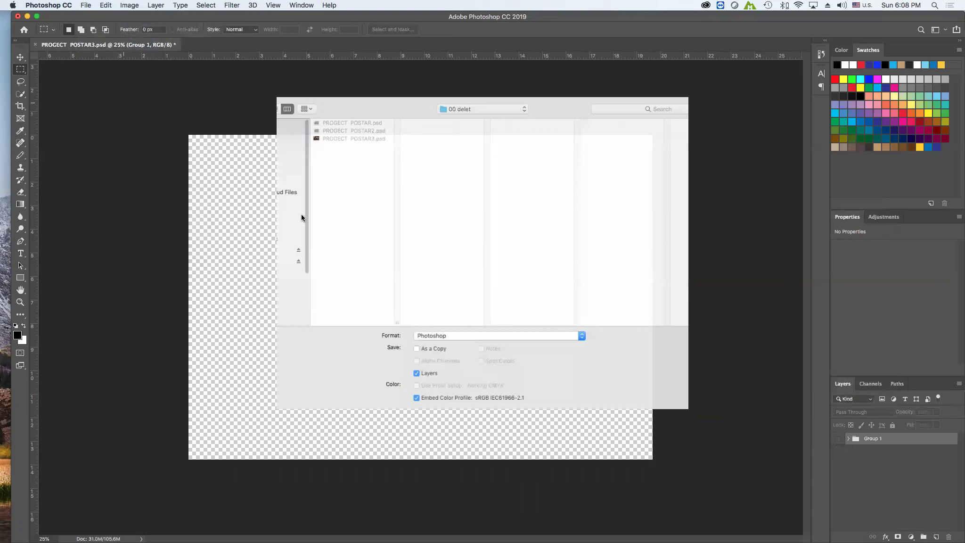
pyautogui.click(490, 66)
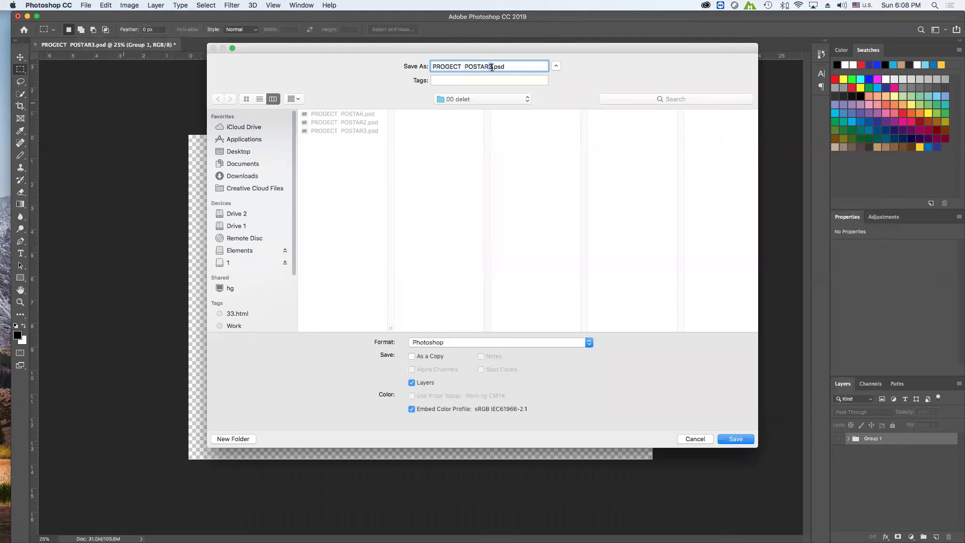
pyautogui.write('4')
pyautogui.click(732, 440)
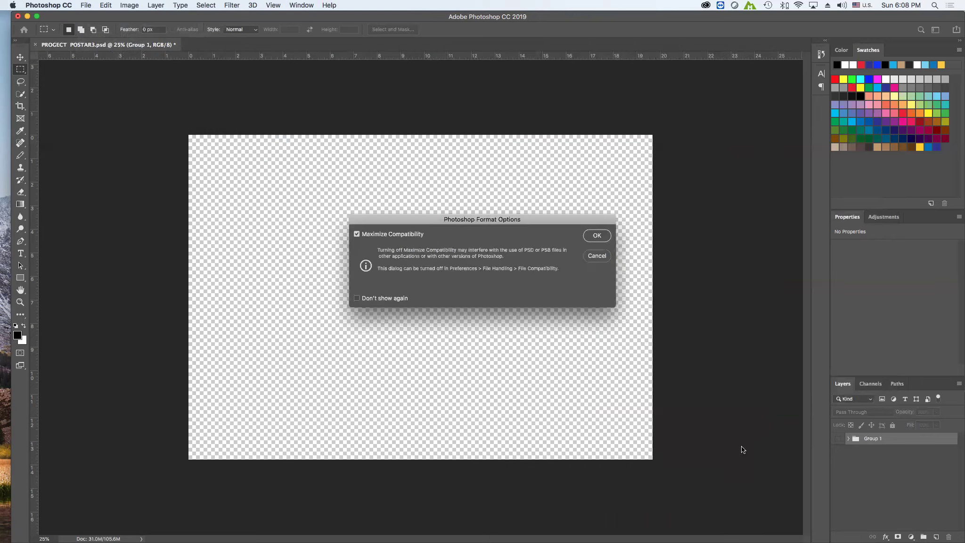
pyautogui.click(597, 235)
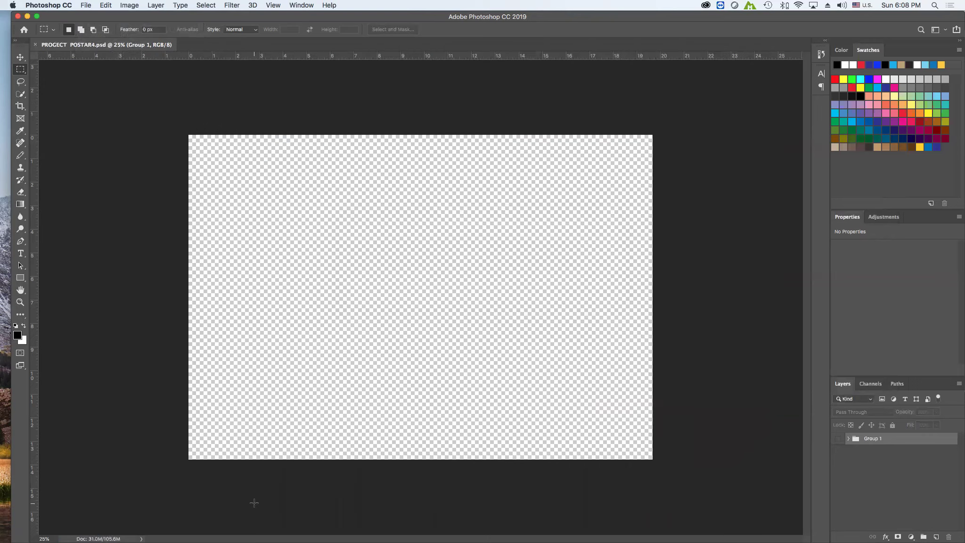
pyautogui.click(42, 535)
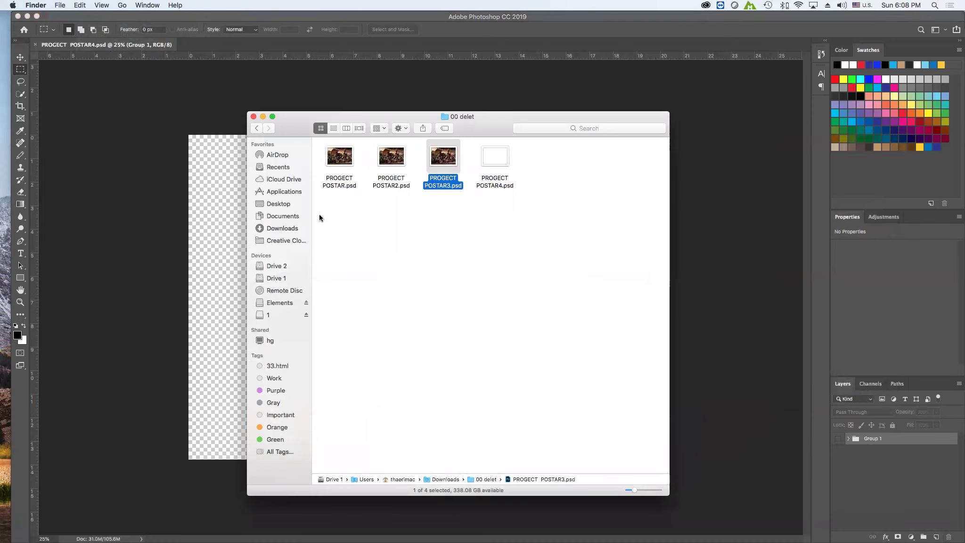
pyautogui.rightClick(495, 160)
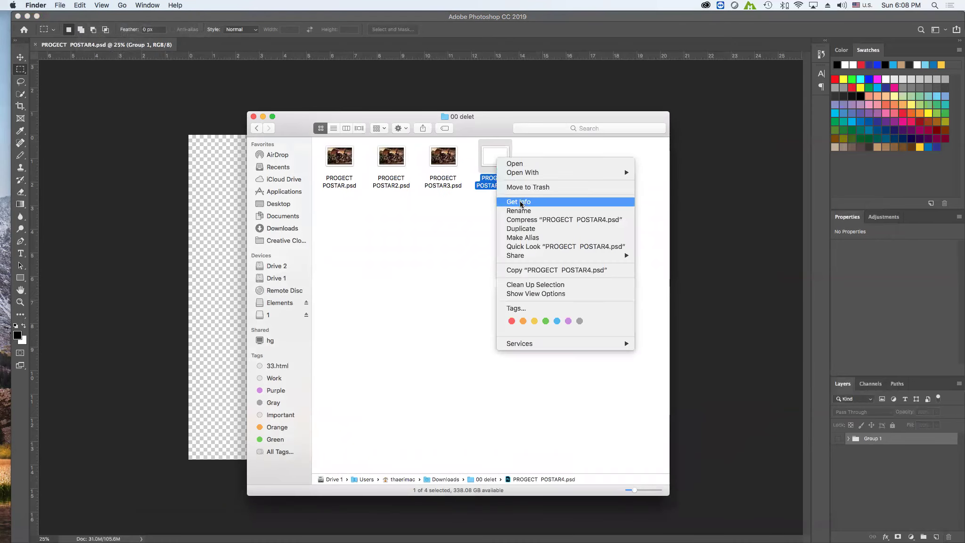
pyautogui.click(532, 204)
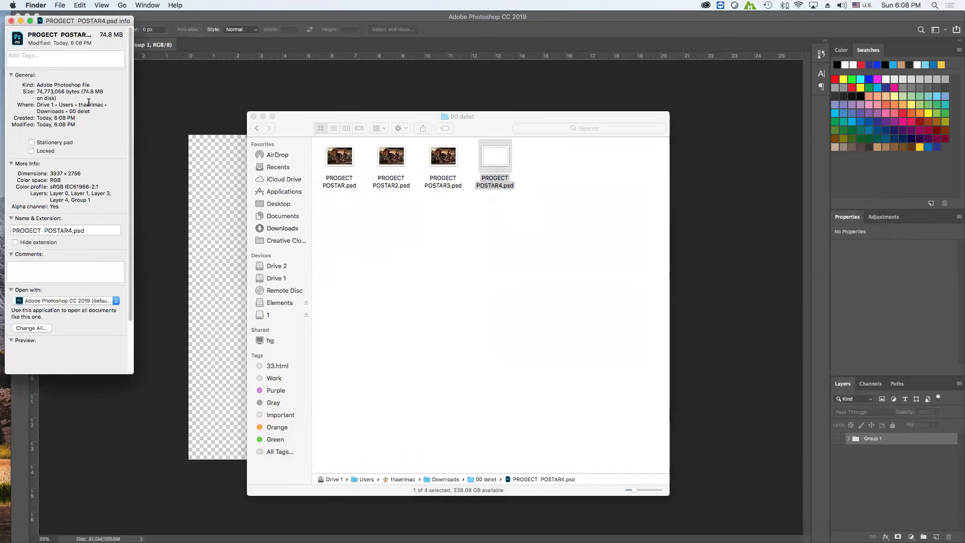
pyautogui.moveTo(82, 91); pyautogui.dragTo(89, 91)
pyautogui.click(433, 162)
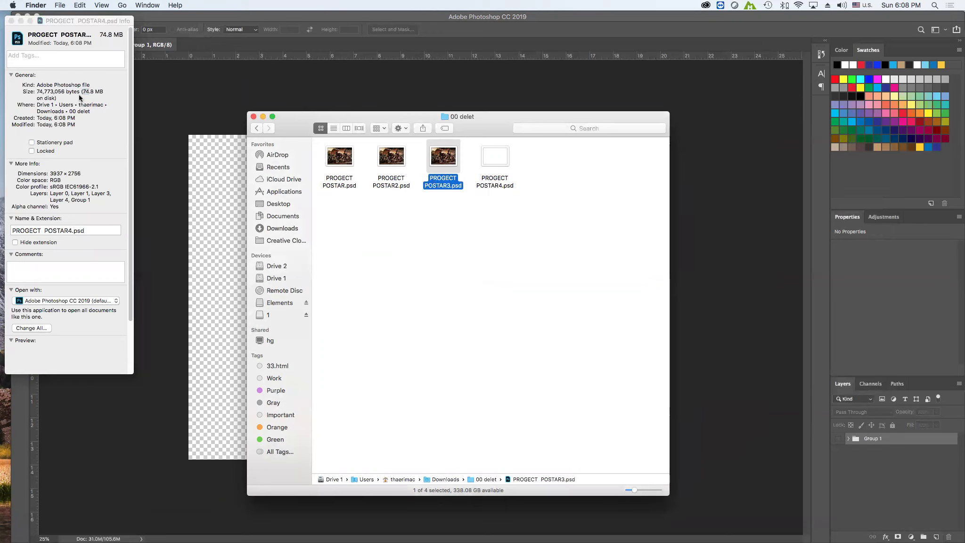
pyautogui.click(11, 20)
pyautogui.rightClick(432, 155)
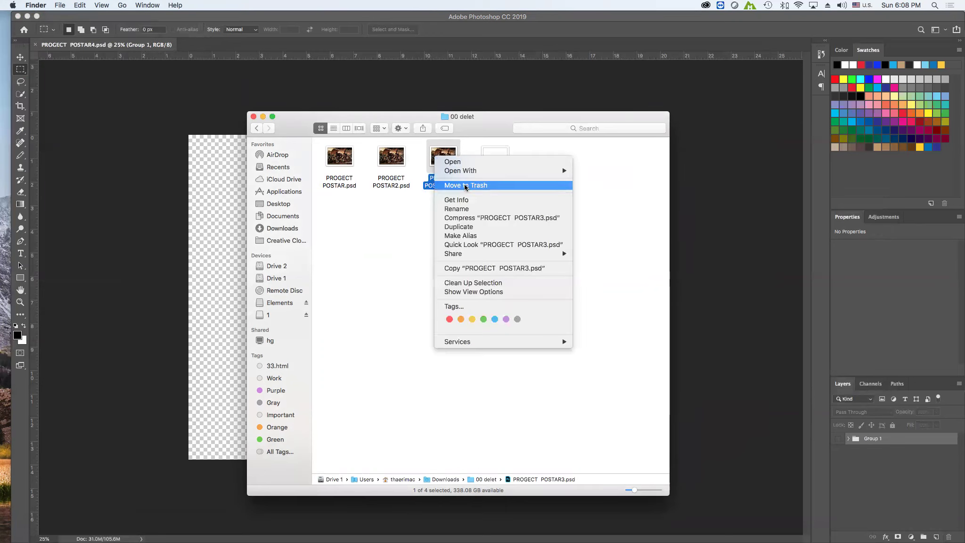
pyautogui.click(466, 200)
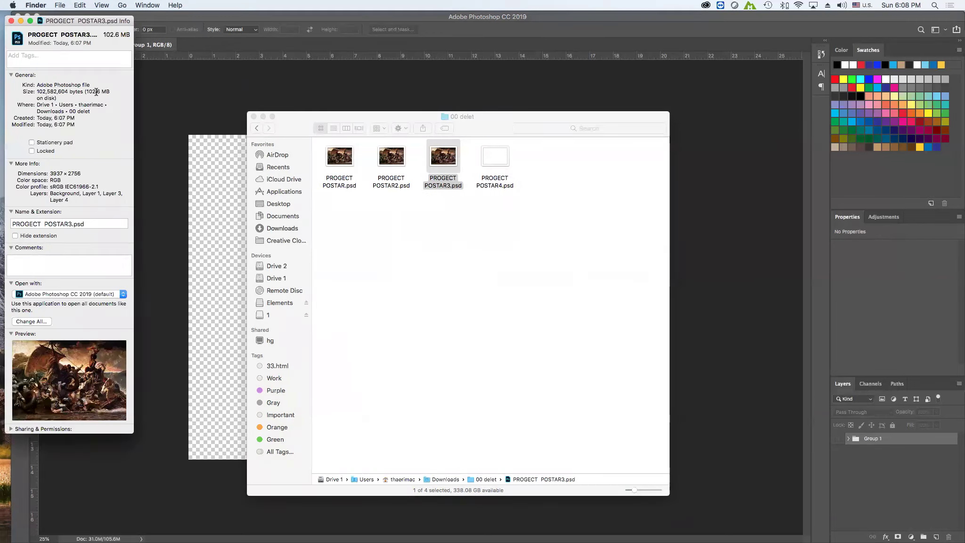
pyautogui.rightClick(494, 171)
pyautogui.rightClick(493, 158)
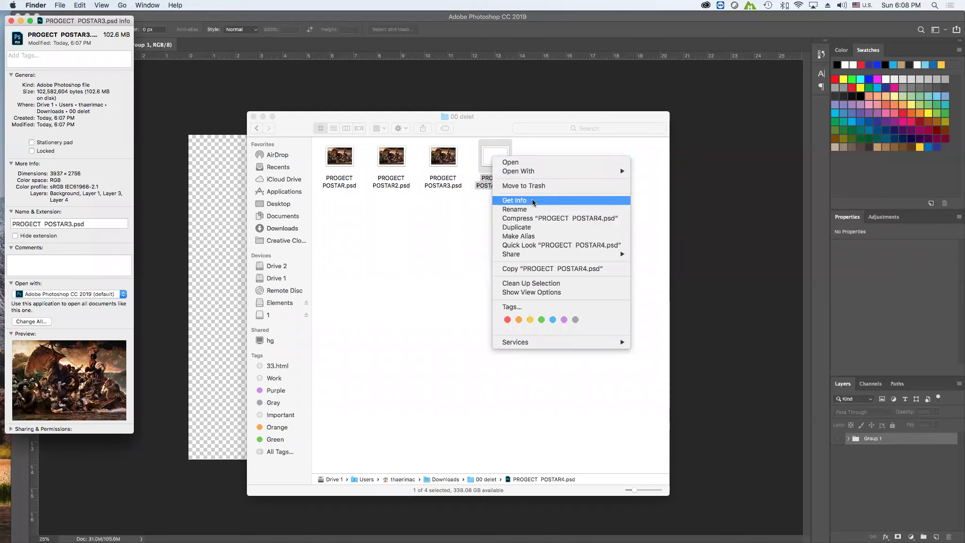
pyautogui.click(532, 201)
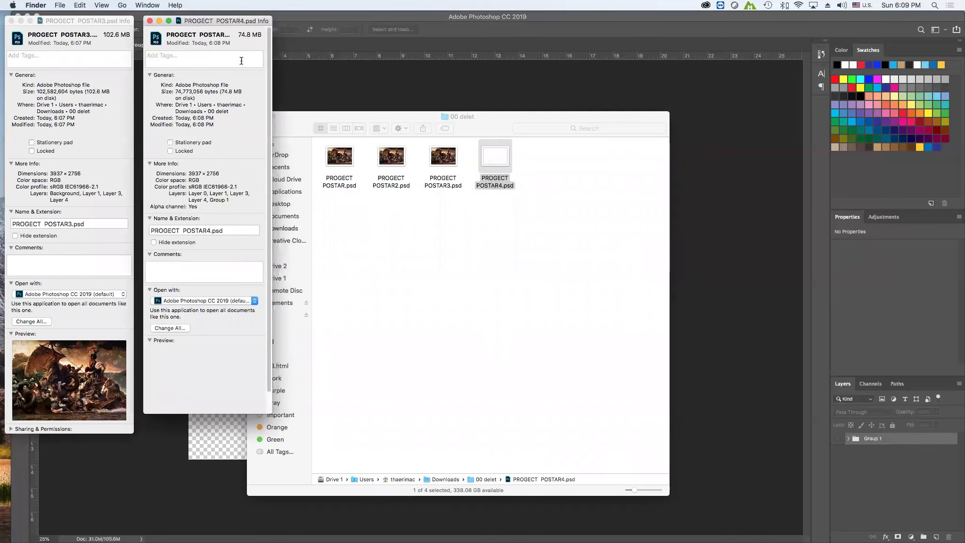
pyautogui.doubleClick(244, 34)
pyautogui.click(149, 20)
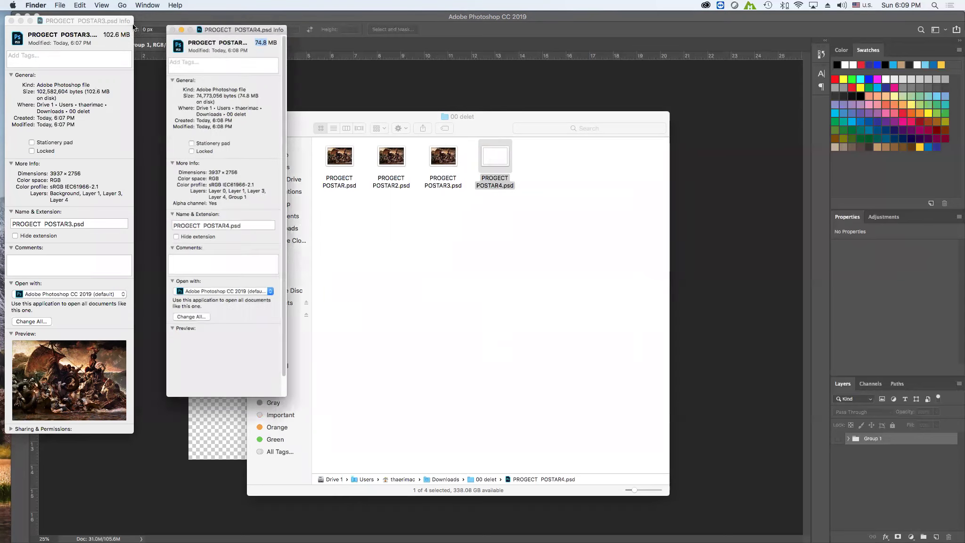
pyautogui.click(11, 21)
pyautogui.click(387, 235)
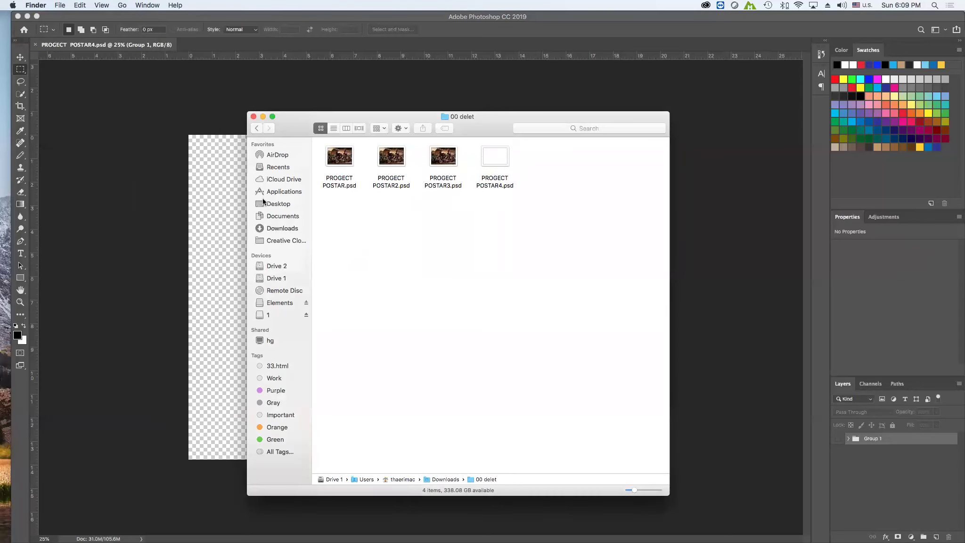
pyautogui.click(197, 245)
# Step: Show Group 1 and confirm Image Size at 3937 × 2756 px, 200 Pixels/Inch
pyautogui.click(838, 438)
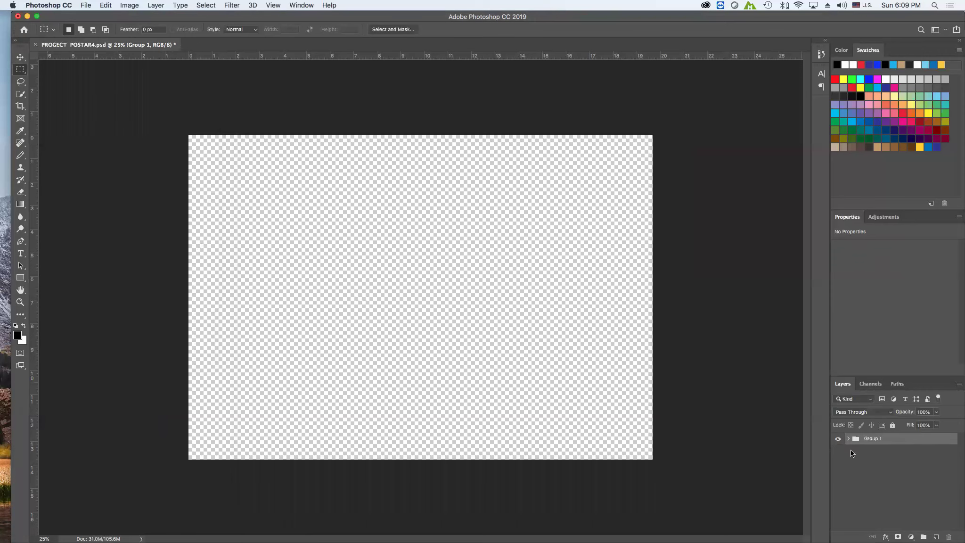
pyautogui.click(135, 6)
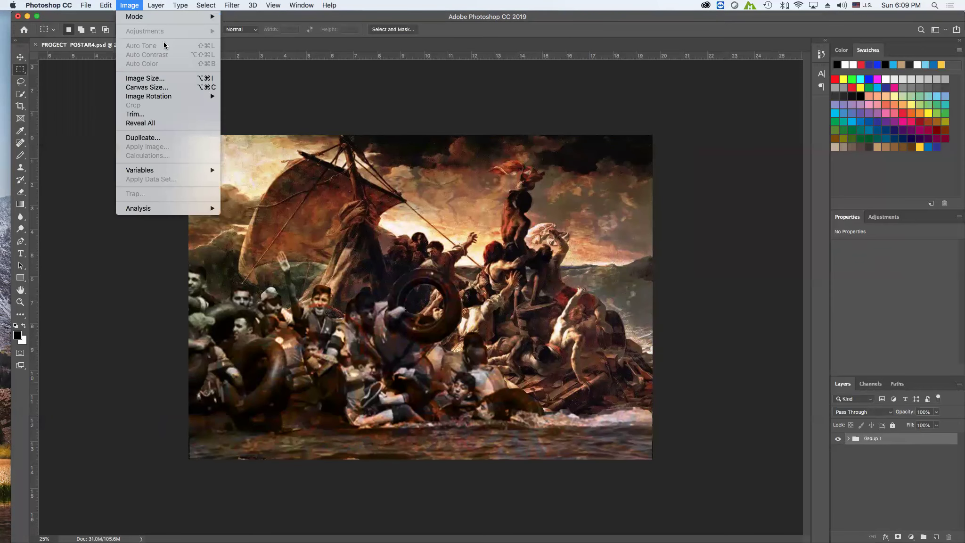
pyautogui.click(124, 6)
pyautogui.click(124, 5)
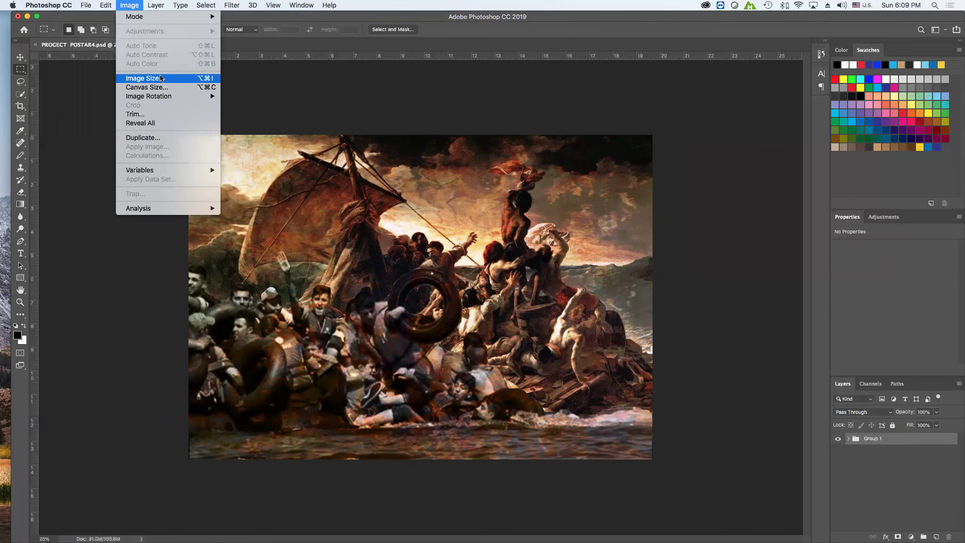
pyautogui.click(163, 80)
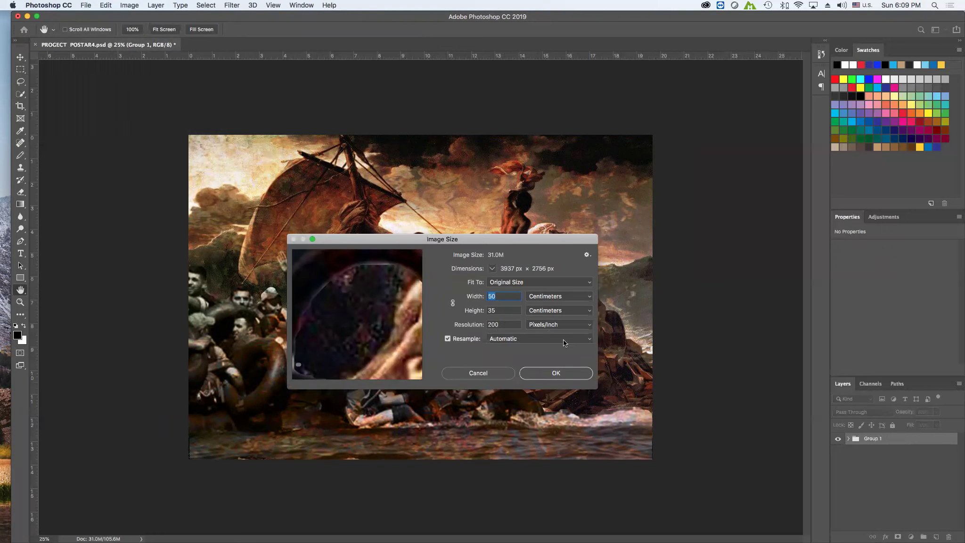
pyautogui.click(551, 325)
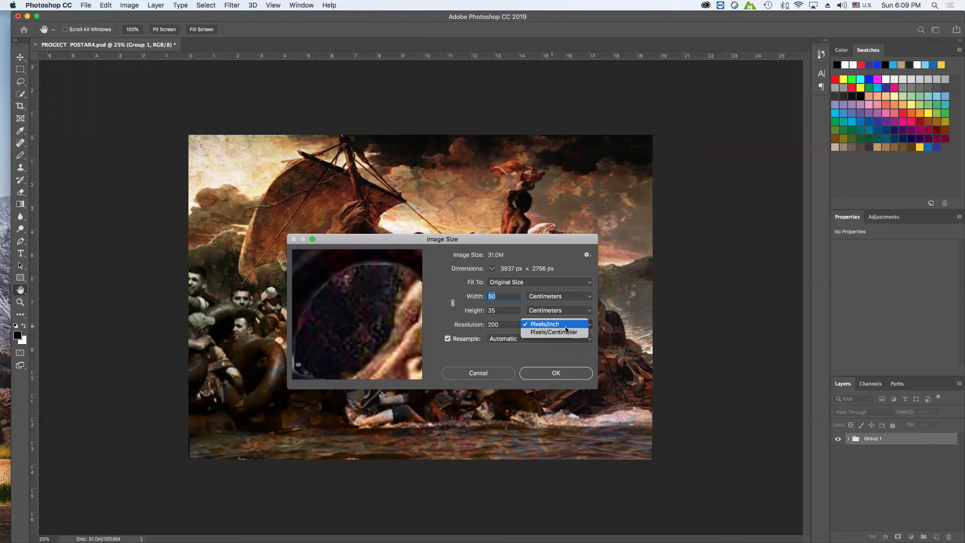
pyautogui.click(578, 354)
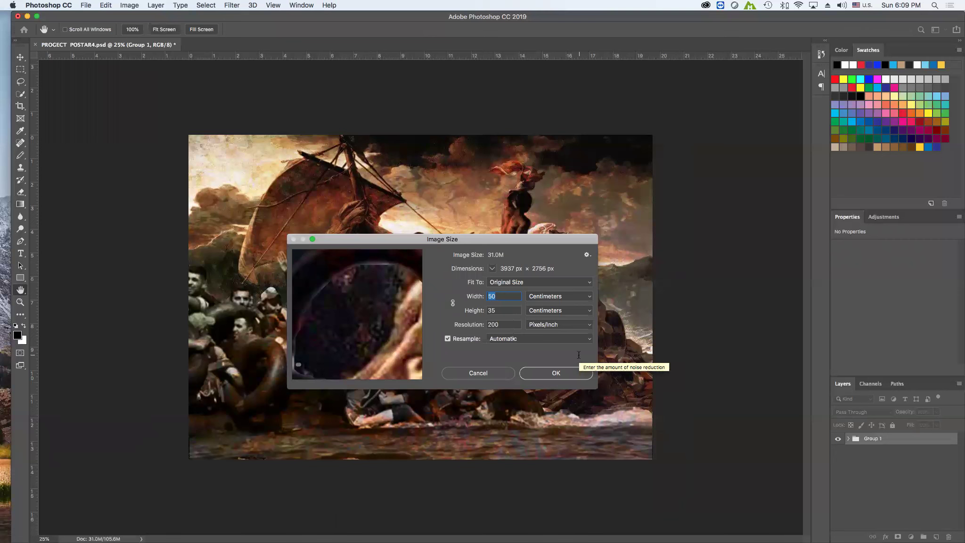
pyautogui.click(547, 375)
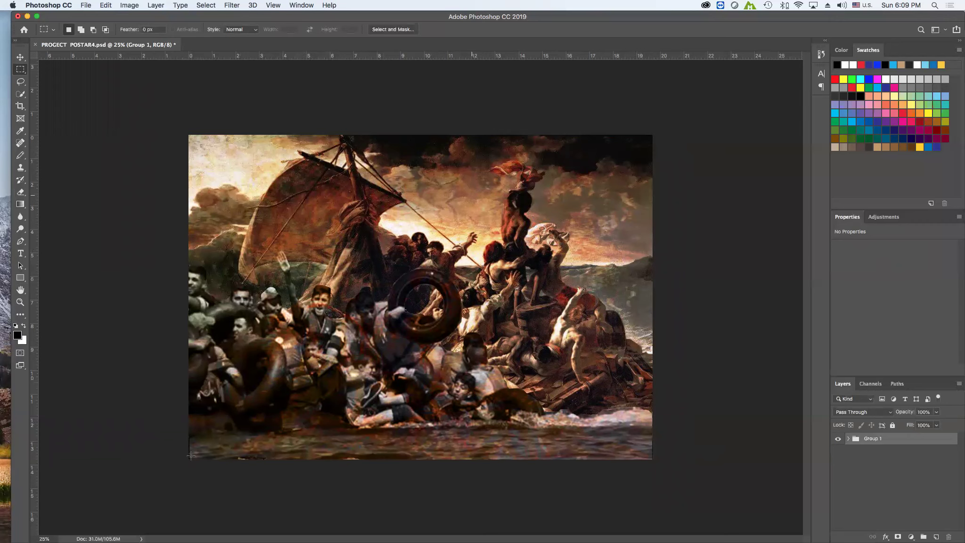
# Step: Return to Finder's 00 delet folder, select PROGECT POSTAR4.psd and view its file options
pyautogui.click(40, 530)
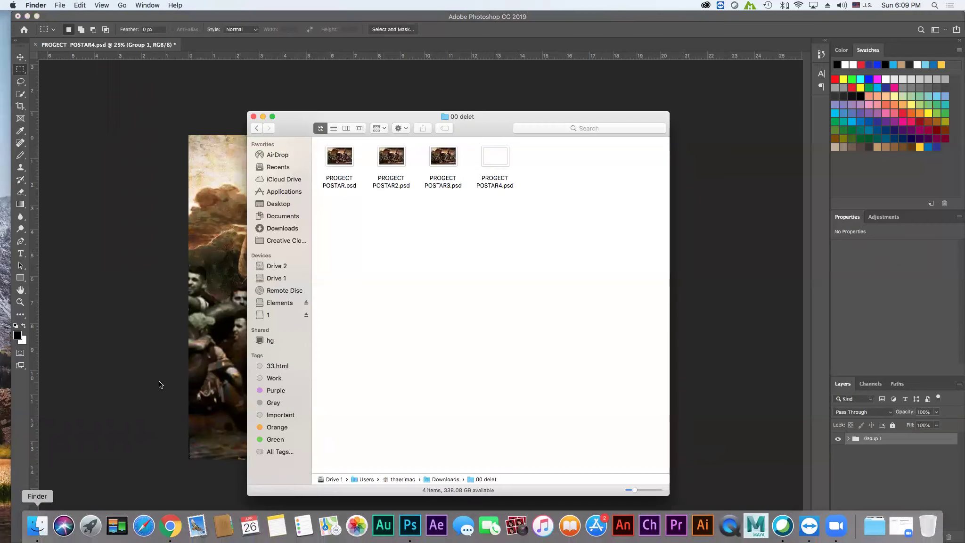
pyautogui.click(492, 156)
pyautogui.rightClick(495, 153)
pyautogui.click(493, 154)
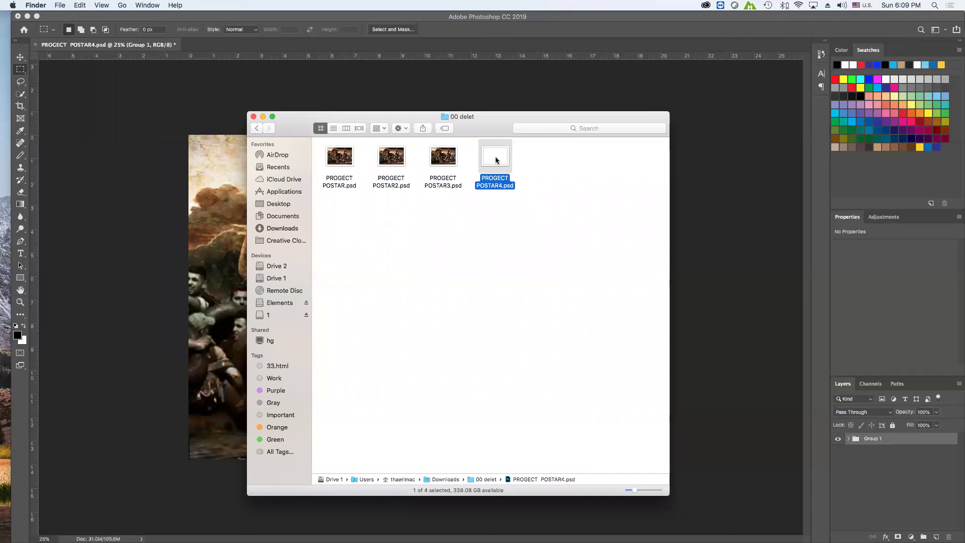
pyautogui.rightClick(493, 160)
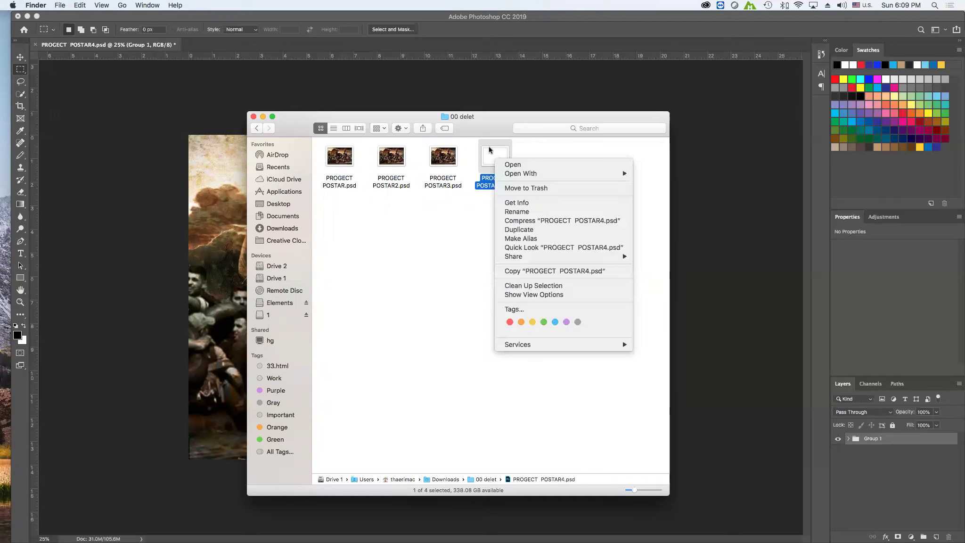
pyautogui.click(482, 152)
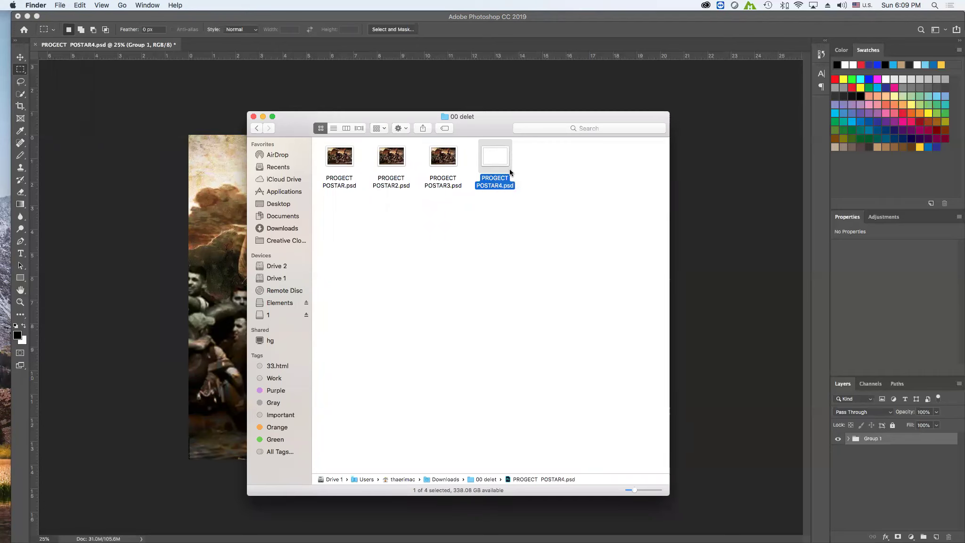